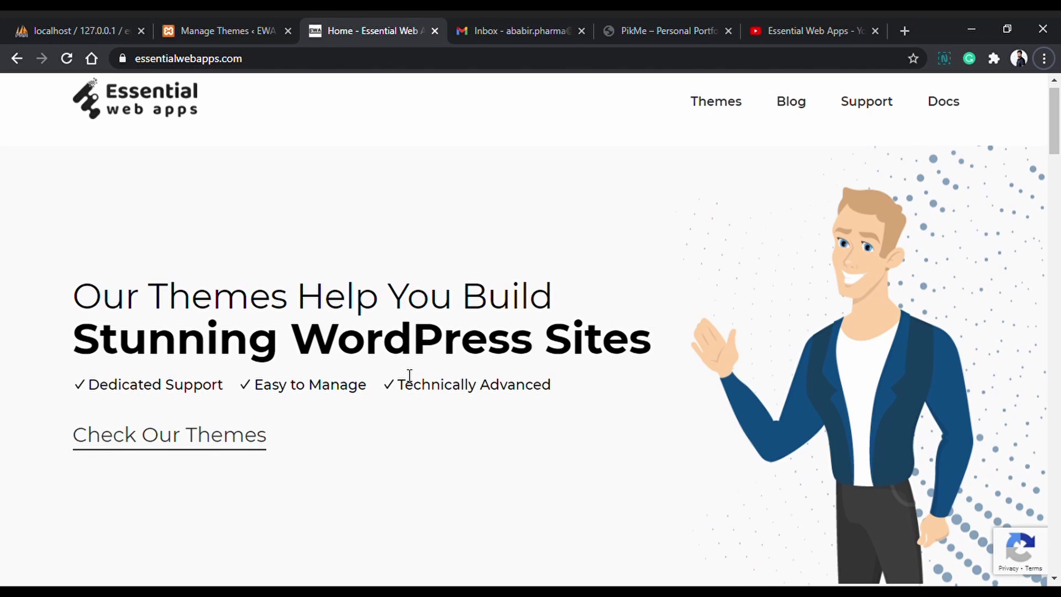
Open the PikMe free Personal Portfolio theme preview from Themes and scroll through it
{"action": "scroll", "coordinate": [404, 373], "scroll_direction": "down", "scroll_amount": 5}
{"action": "scroll", "coordinate": [402, 374], "scroll_direction": "up", "scroll_amount": 5}
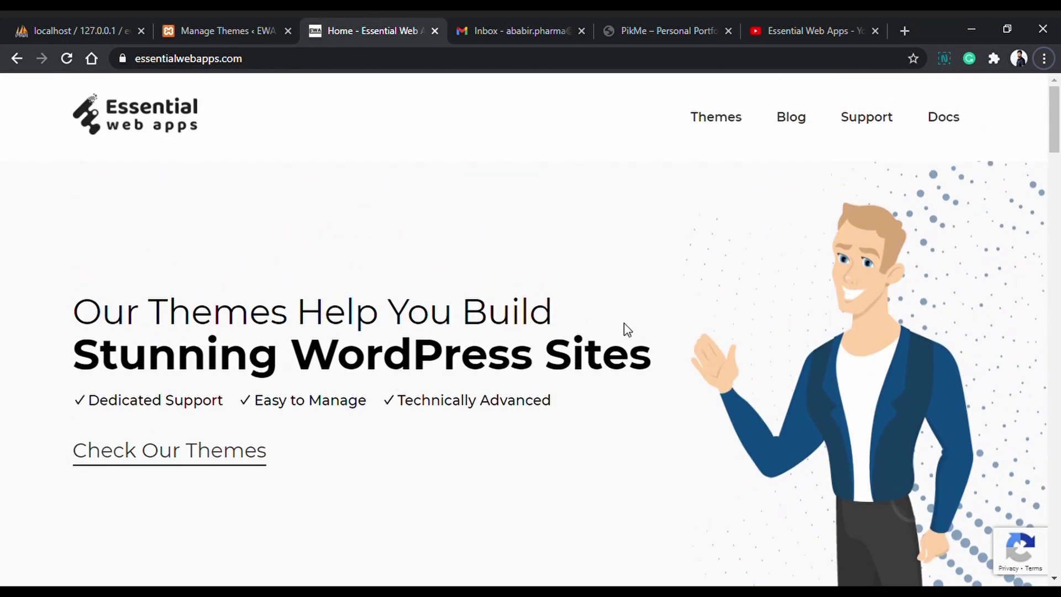
{"action": "left_click", "coordinate": [743, 119]}
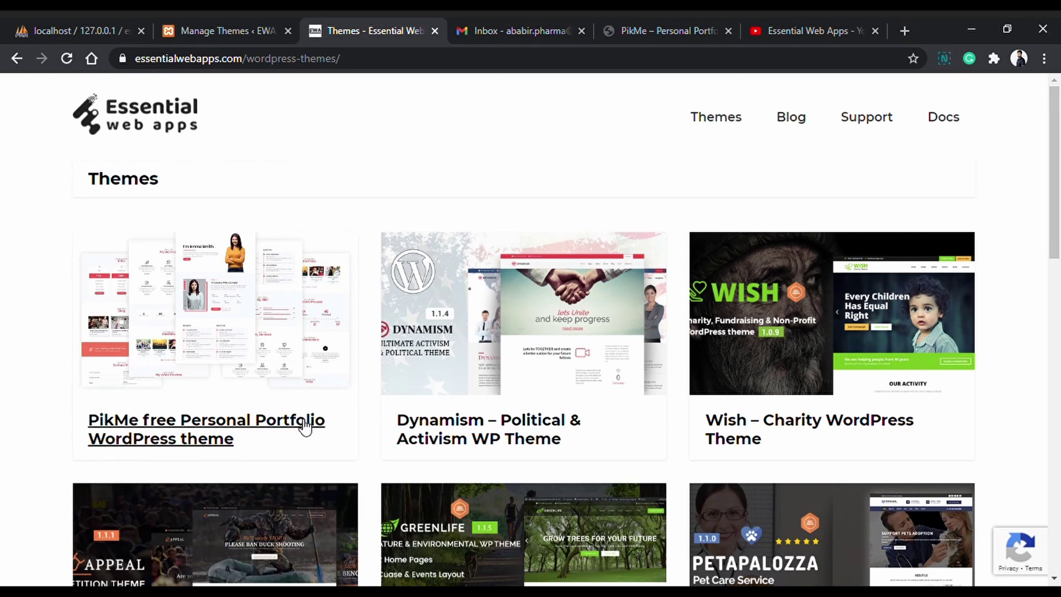
{"action": "left_click", "coordinate": [305, 425]}
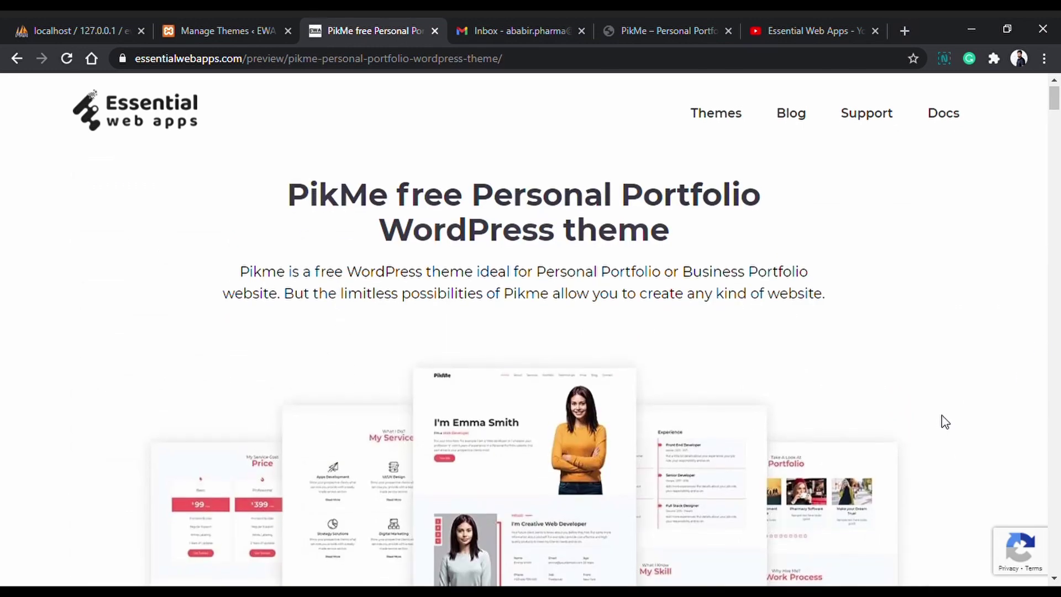
{"action": "scroll", "coordinate": [942, 422], "scroll_direction": "down", "scroll_amount": 2}
{"action": "scroll", "coordinate": [941, 405], "scroll_direction": "down", "scroll_amount": 2}
{"action": "scroll", "coordinate": [953, 398], "scroll_direction": "down", "scroll_amount": 2}
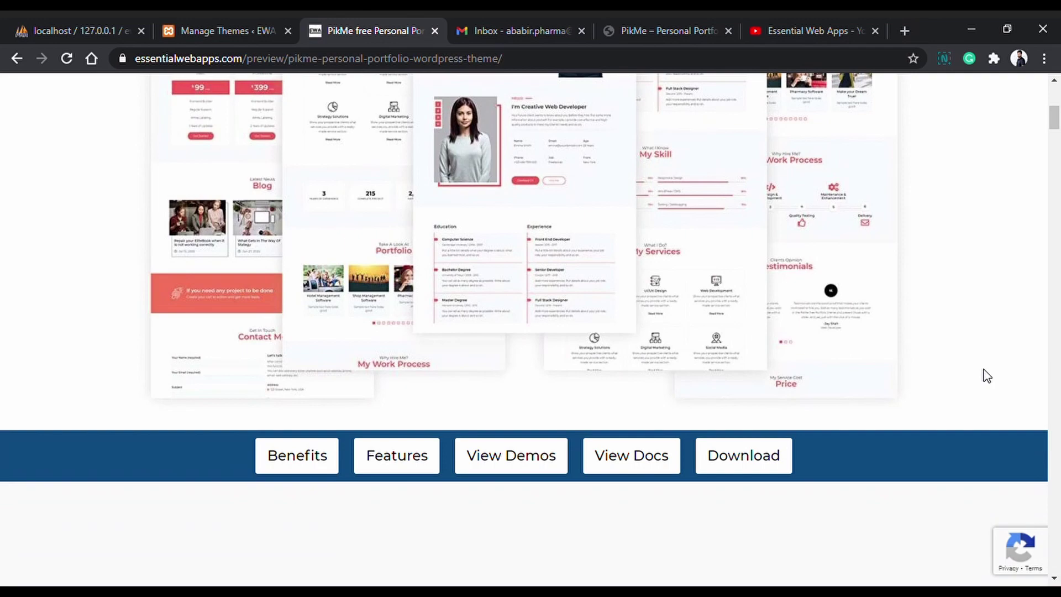
{"action": "scroll", "coordinate": [1005, 378], "scroll_direction": "down", "scroll_amount": 4}
{"action": "scroll", "coordinate": [1005, 378], "scroll_direction": "down", "scroll_amount": 7}
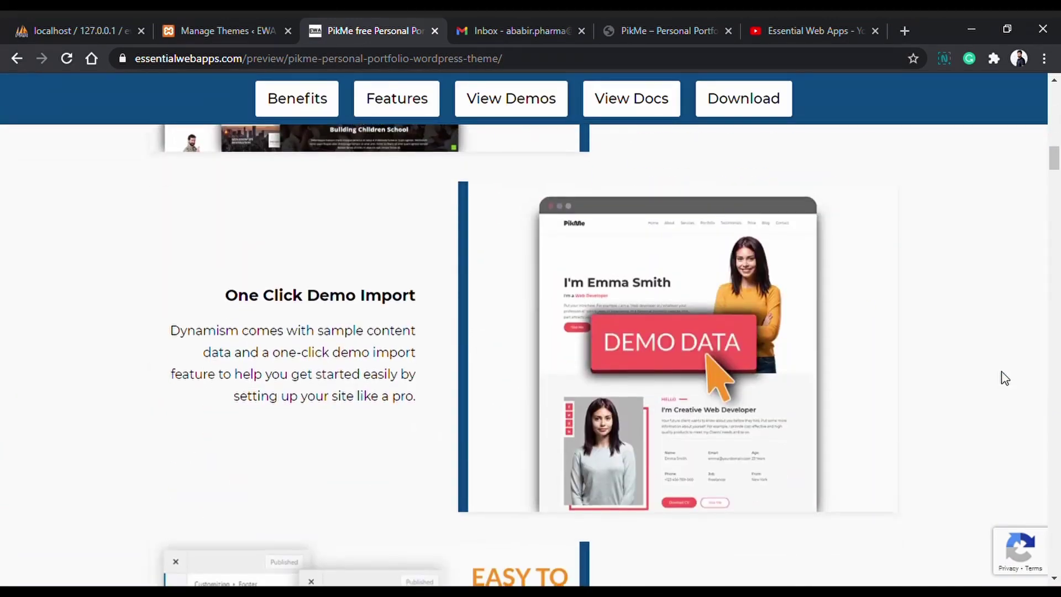
{"action": "scroll", "coordinate": [1005, 378], "scroll_direction": "down", "scroll_amount": 1}
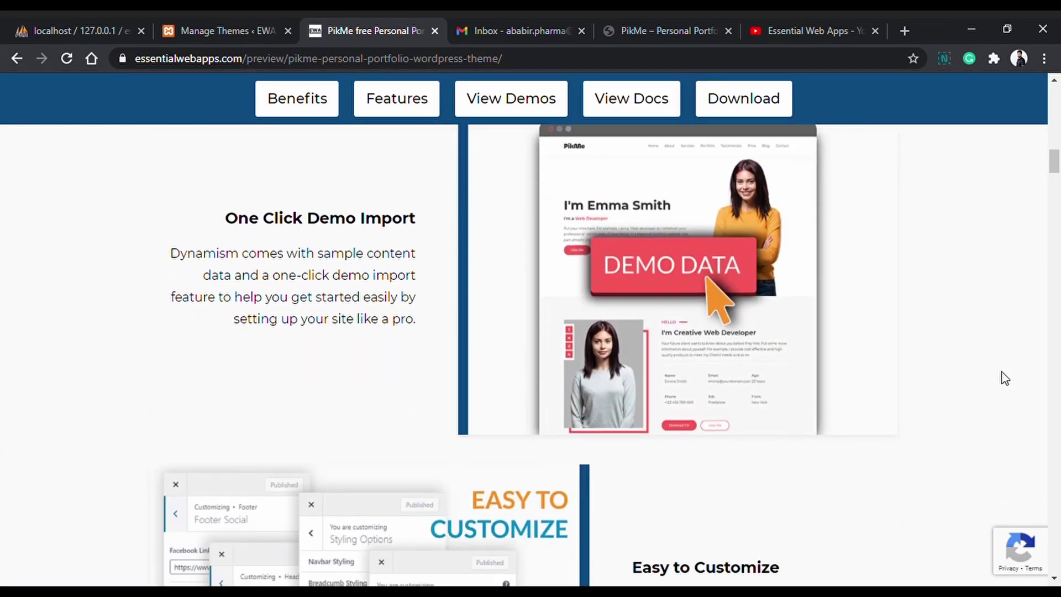
{"action": "scroll", "coordinate": [1004, 378], "scroll_direction": "down", "scroll_amount": 3}
{"action": "scroll", "coordinate": [1004, 378], "scroll_direction": "down", "scroll_amount": 4}
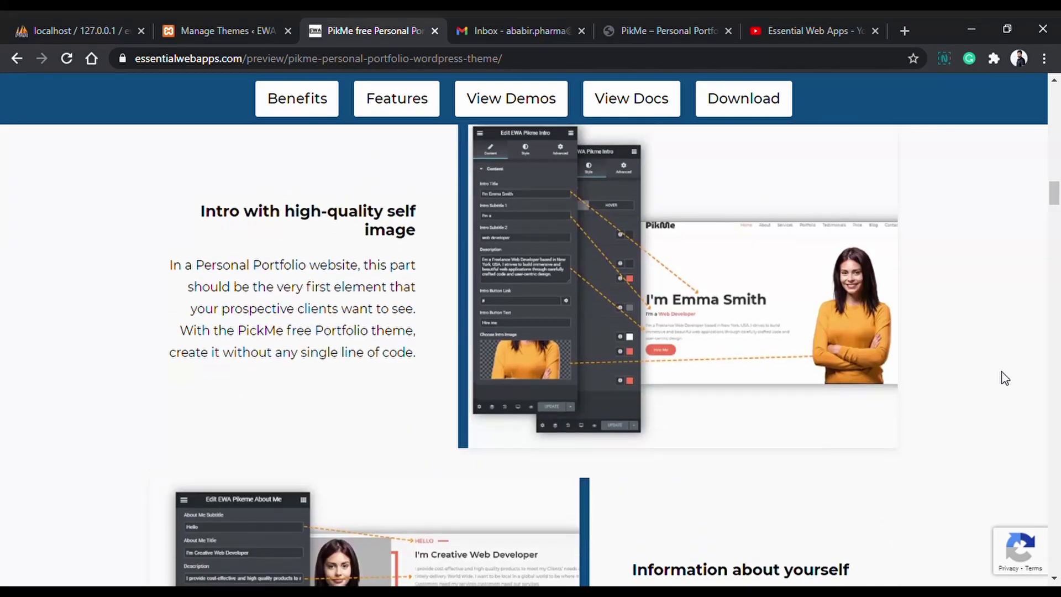
{"action": "scroll", "coordinate": [1004, 378], "scroll_direction": "down", "scroll_amount": 4}
{"action": "scroll", "coordinate": [1004, 378], "scroll_direction": "down", "scroll_amount": 5}
{"action": "scroll", "coordinate": [1004, 378], "scroll_direction": "down", "scroll_amount": 4}
{"action": "scroll", "coordinate": [1004, 378], "scroll_direction": "down", "scroll_amount": 5}
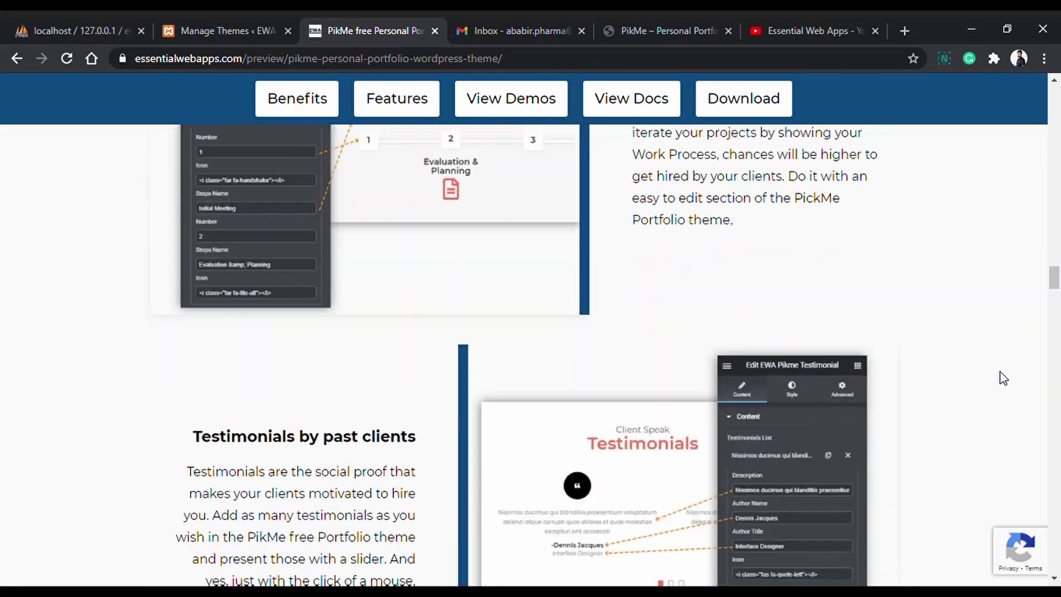
{"action": "scroll", "coordinate": [1004, 378], "scroll_direction": "down", "scroll_amount": 5}
{"action": "scroll", "coordinate": [1003, 378], "scroll_direction": "down", "scroll_amount": 4}
{"action": "scroll", "coordinate": [1003, 378], "scroll_direction": "down", "scroll_amount": 4}
{"action": "scroll", "coordinate": [1003, 378], "scroll_direction": "down", "scroll_amount": 4}
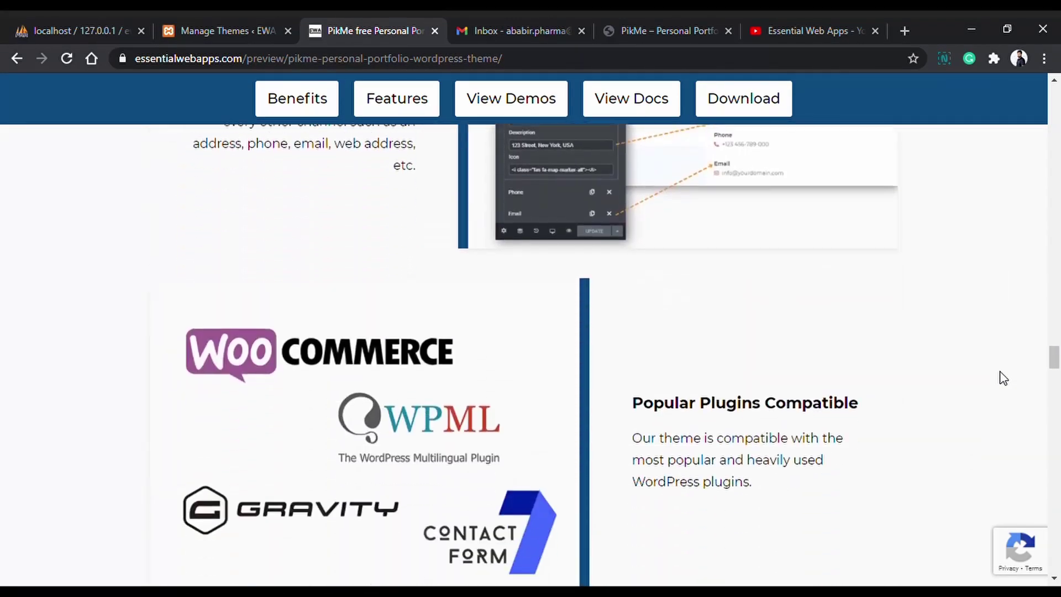
{"action": "scroll", "coordinate": [1003, 378], "scroll_direction": "down", "scroll_amount": 2}
{"action": "scroll", "coordinate": [1004, 378], "scroll_direction": "down", "scroll_amount": 5}
{"action": "scroll", "coordinate": [1004, 378], "scroll_direction": "down", "scroll_amount": 5}
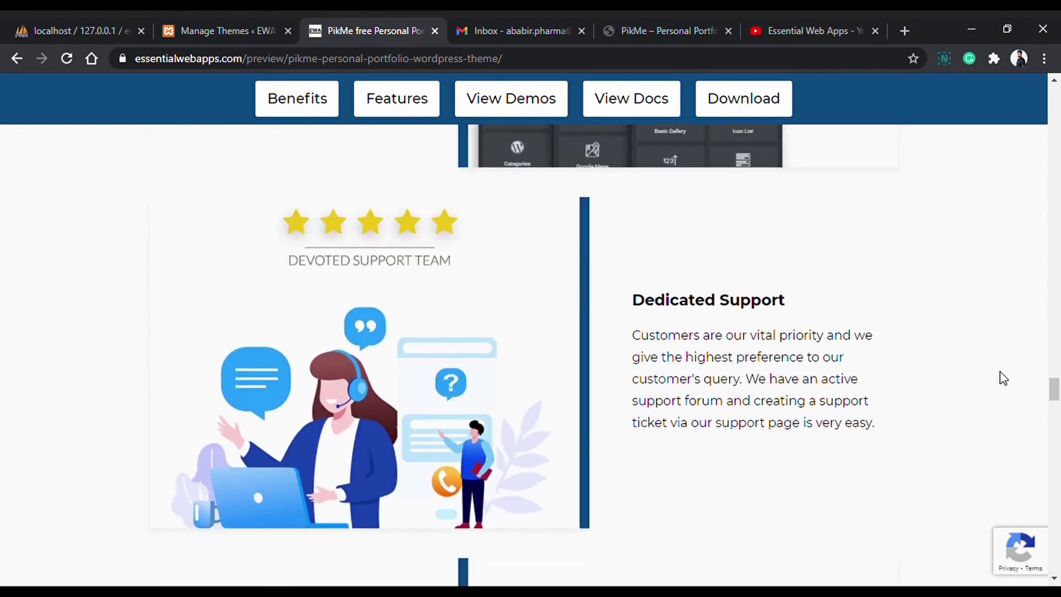
Open the PikMe documentation in another tab, skim it, and return to the preview
{"action": "key", "text": "Home"}
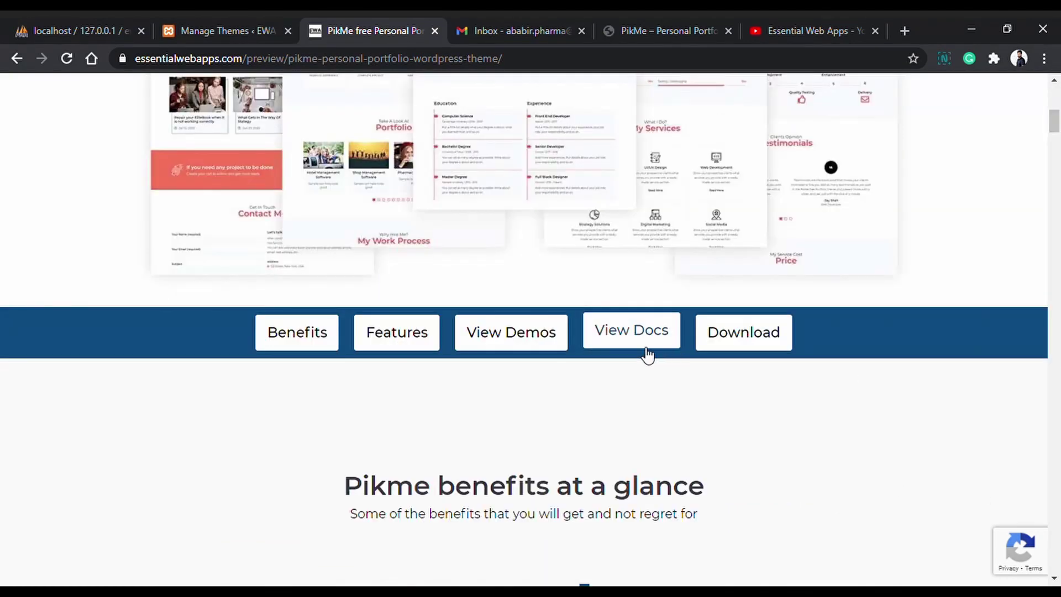
{"action": "left_click", "coordinate": [647, 355]}
{"action": "scroll", "coordinate": [1018, 317], "scroll_direction": "down", "scroll_amount": 2}
{"action": "scroll", "coordinate": [1018, 318], "scroll_direction": "down", "scroll_amount": 5}
{"action": "scroll", "coordinate": [1022, 319], "scroll_direction": "down", "scroll_amount": 5}
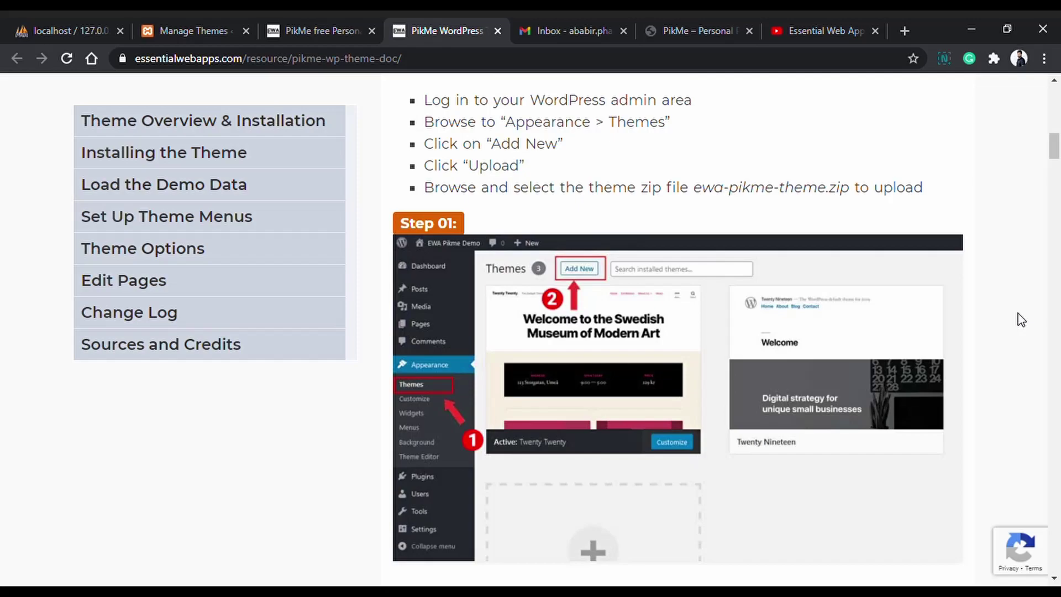
{"action": "scroll", "coordinate": [1021, 320], "scroll_direction": "down", "scroll_amount": 8}
{"action": "scroll", "coordinate": [1021, 319], "scroll_direction": "down", "scroll_amount": 6}
{"action": "scroll", "coordinate": [1021, 319], "scroll_direction": "down", "scroll_amount": 8}
{"action": "scroll", "coordinate": [1021, 319], "scroll_direction": "down", "scroll_amount": 6}
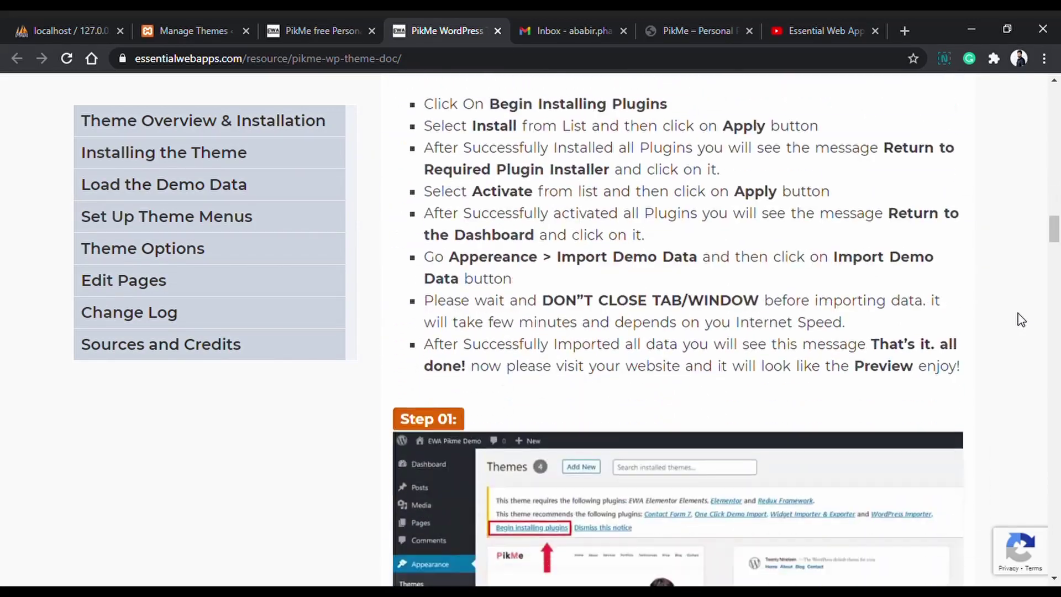
{"action": "scroll", "coordinate": [1021, 320], "scroll_direction": "down", "scroll_amount": 6}
{"action": "scroll", "coordinate": [1019, 320], "scroll_direction": "down", "scroll_amount": 8}
{"action": "left_click", "coordinate": [318, 30]}
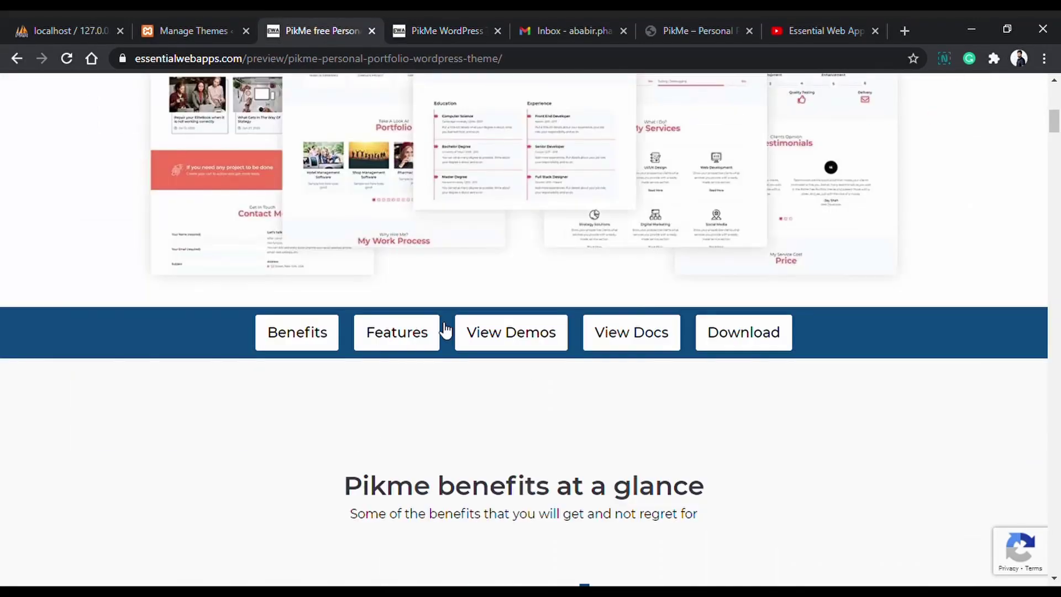
{"action": "scroll", "coordinate": [990, 329], "scroll_direction": "up", "scroll_amount": 1}
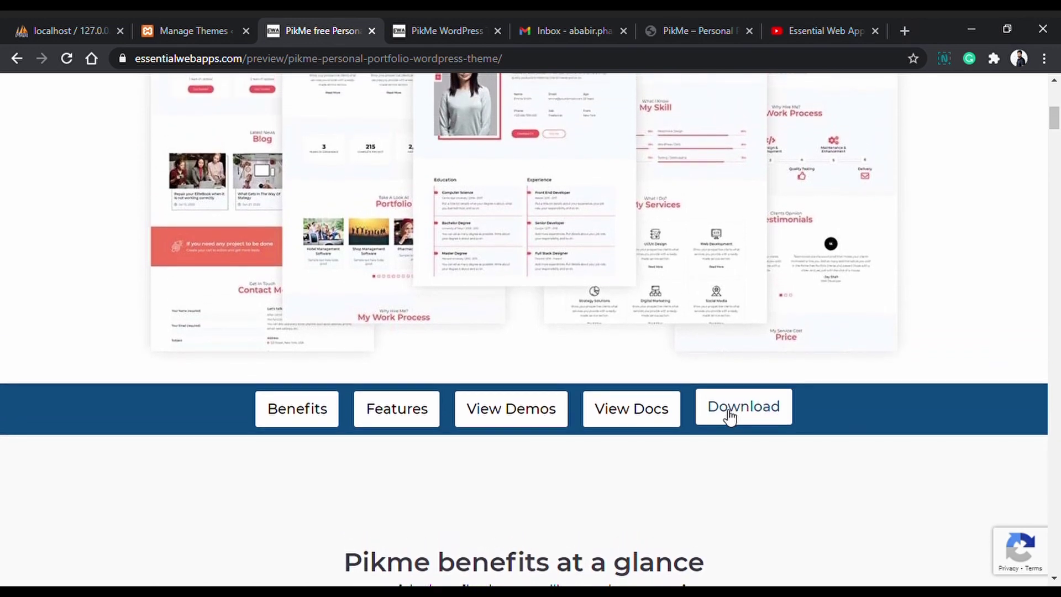
{"action": "left_click", "coordinate": [726, 415]}
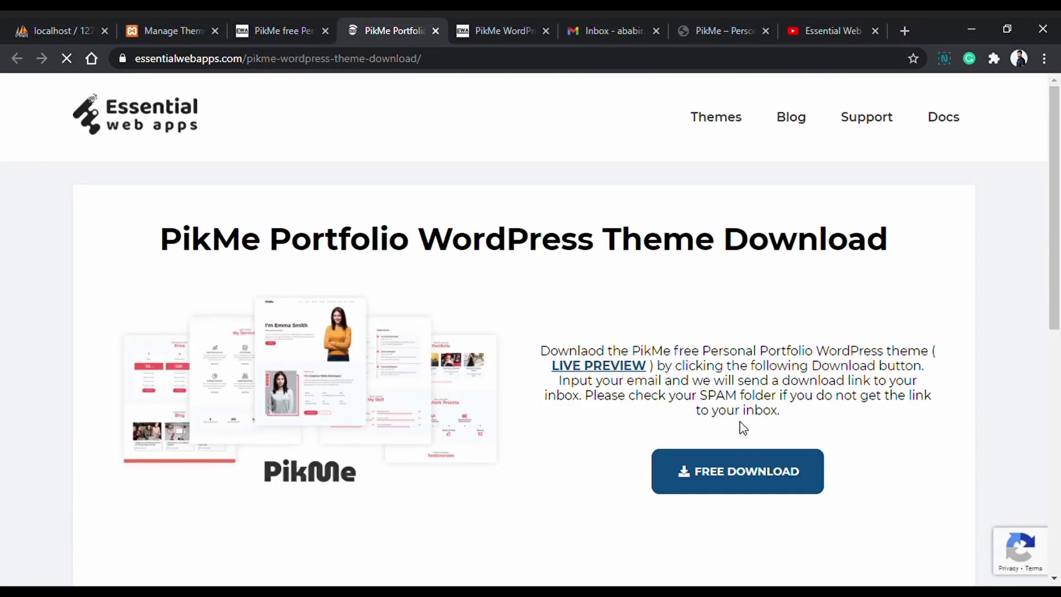
{"action": "scroll", "coordinate": [964, 312], "scroll_direction": "down", "scroll_amount": 1}
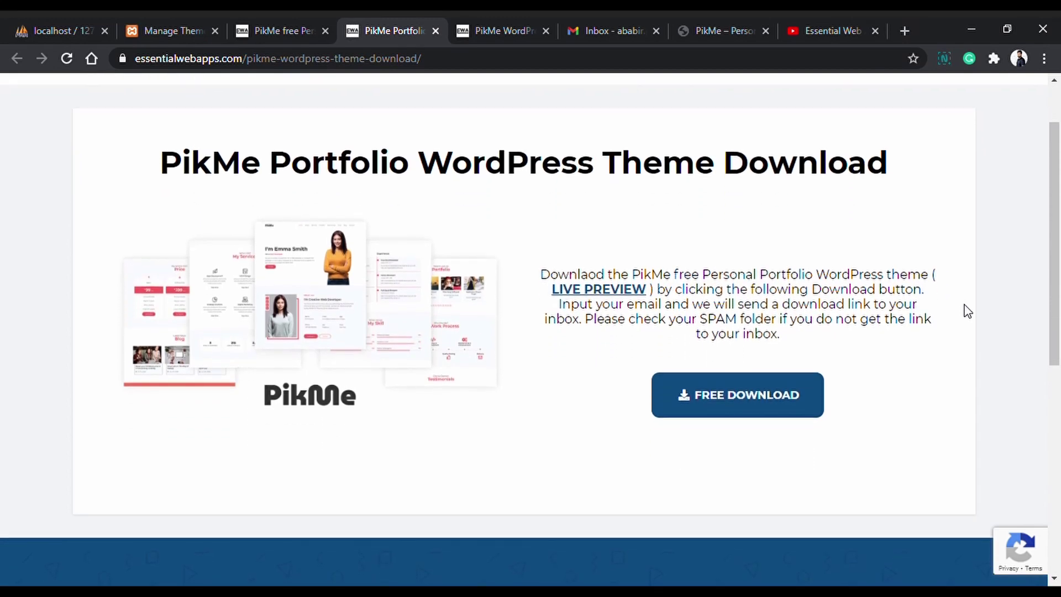
{"action": "left_click", "coordinate": [810, 413]}
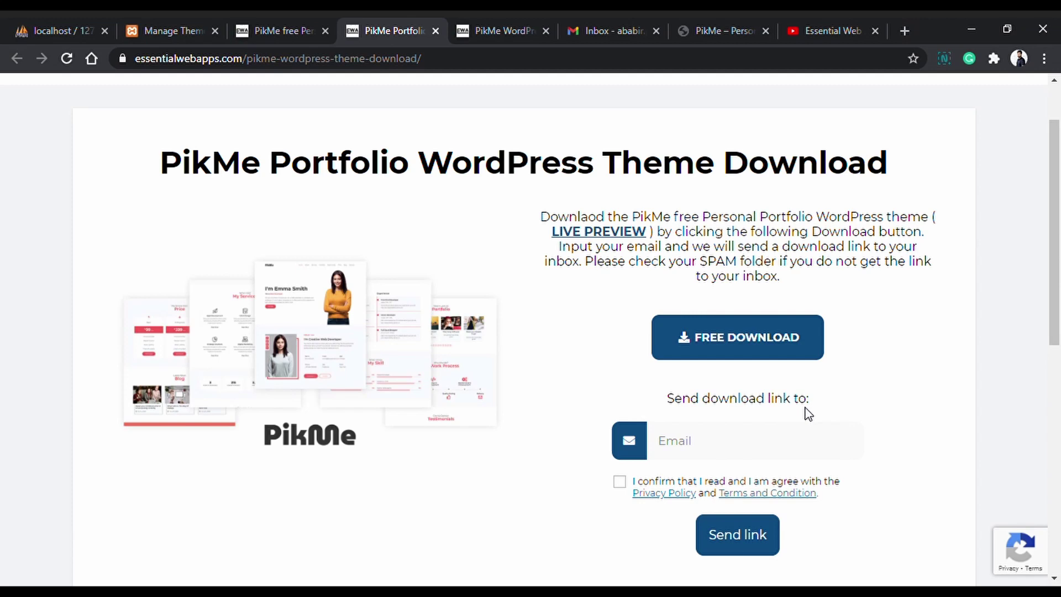
{"action": "left_click", "coordinate": [805, 379]}
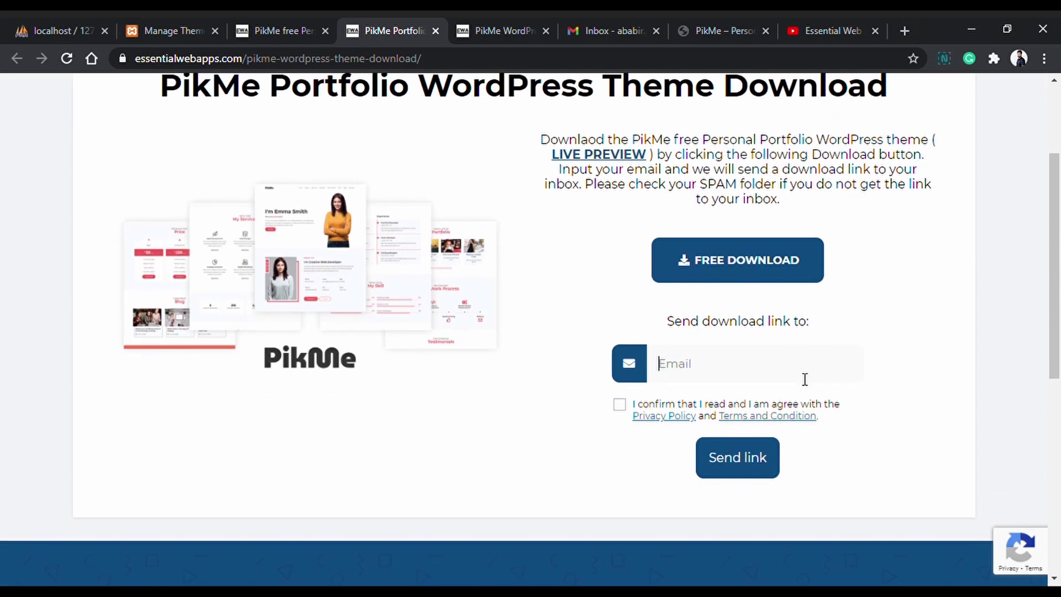
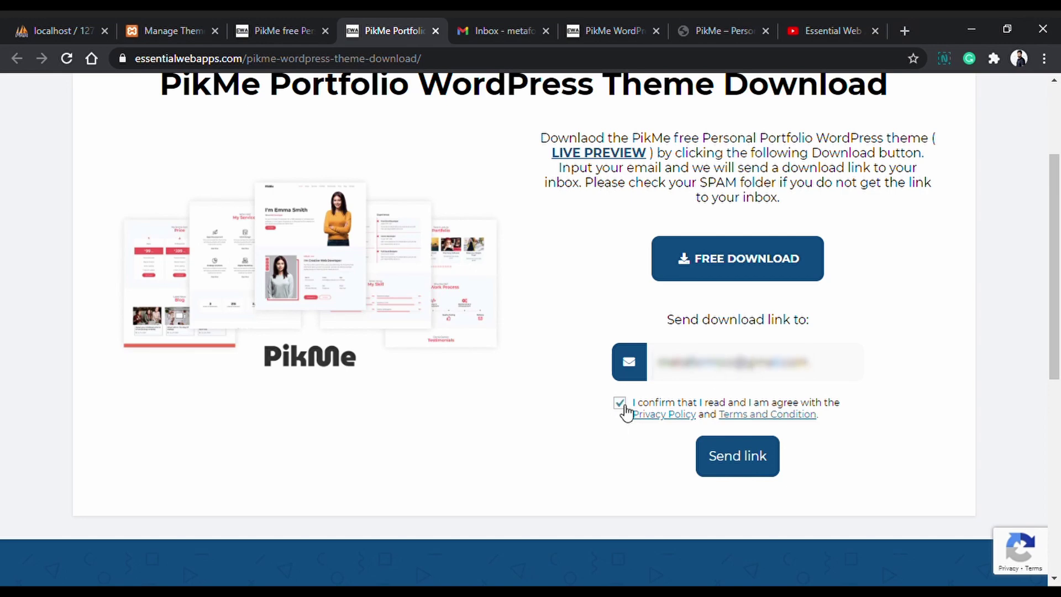
{"action": "left_click", "coordinate": [772, 478]}
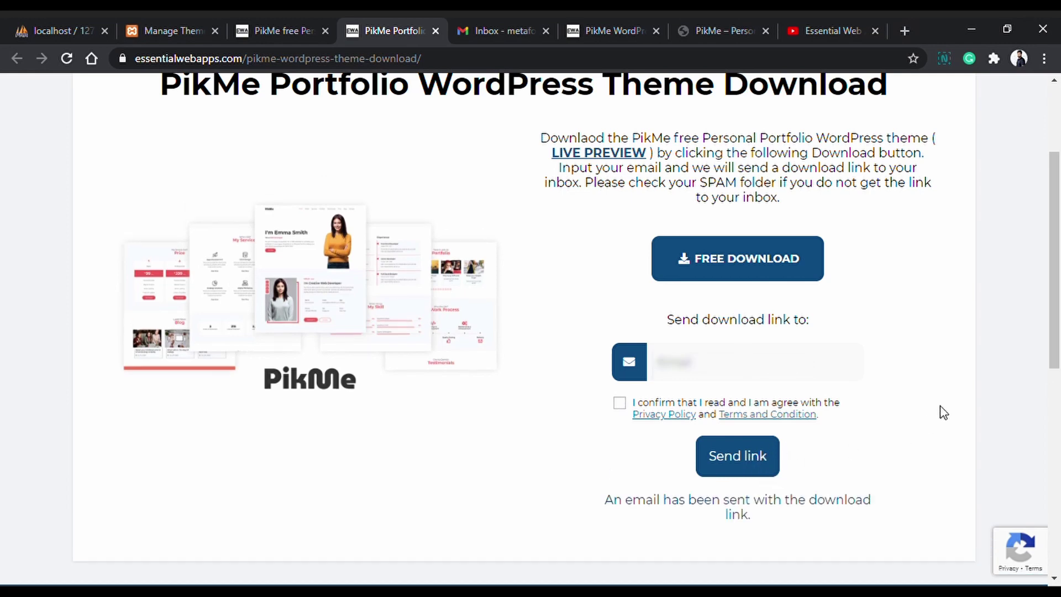
Download pikme-portfolio-wordpress-theme.zip from the Essential Web Apps free download email
{"action": "scroll", "coordinate": [817, 327], "scroll_direction": "down", "scroll_amount": 1}
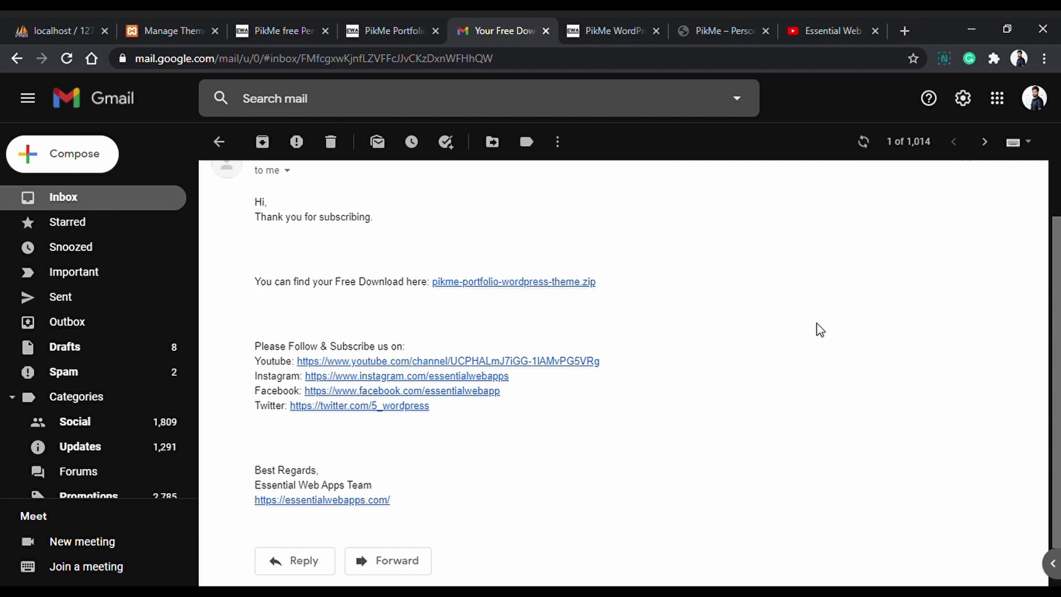
{"action": "scroll", "coordinate": [816, 330], "scroll_direction": "up", "scroll_amount": 1}
{"action": "left_click_drag", "start_coordinate": [597, 354], "coordinate": [432, 356]}
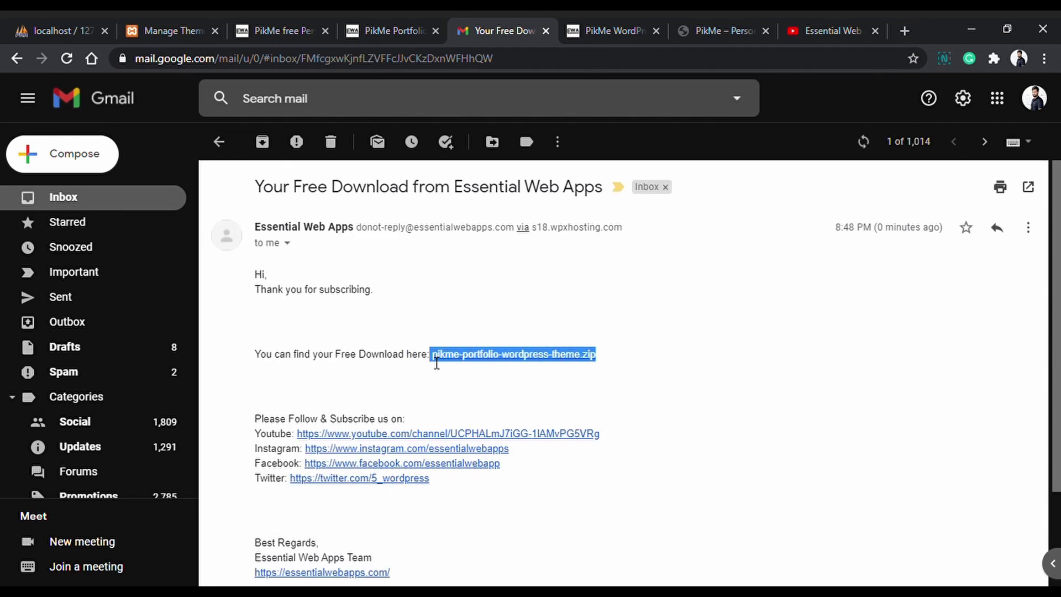
{"action": "left_click", "coordinate": [666, 376]}
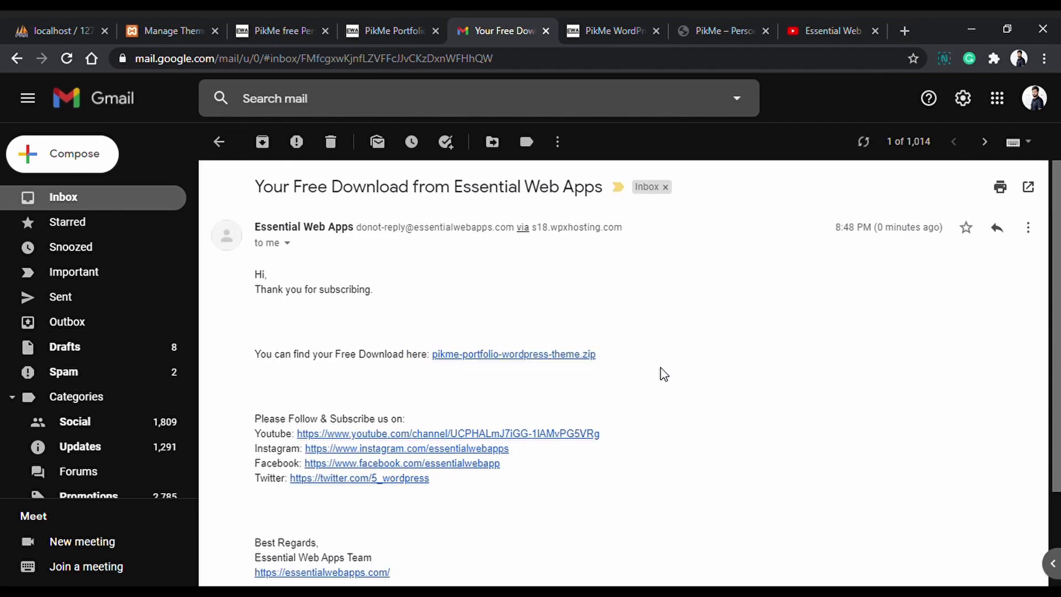
{"action": "left_click", "coordinate": [526, 362]}
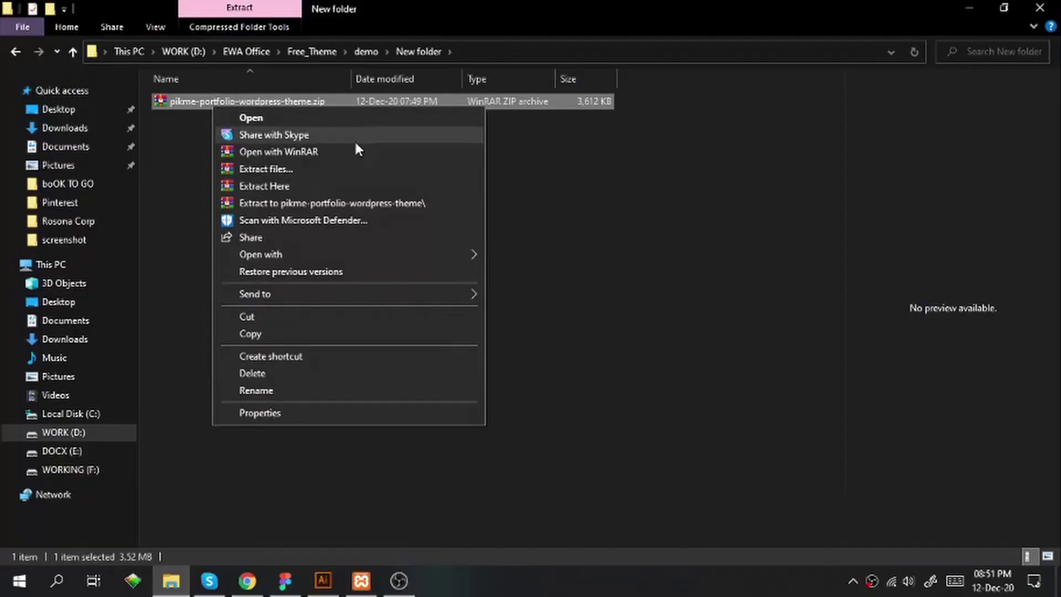
Extract the package and select ewa-pikme-theme.zip and ewa-pikme-theme-child.zip in its folder
{"action": "left_click", "coordinate": [385, 188]}
{"action": "double_click", "coordinate": [502, 104]}
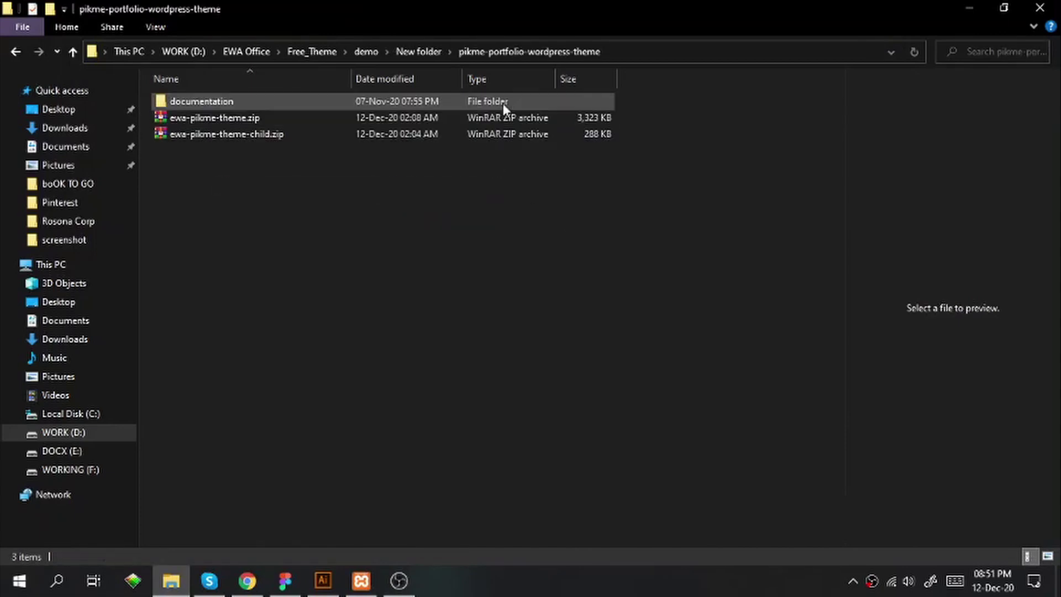
{"action": "left_click", "coordinate": [501, 122]}
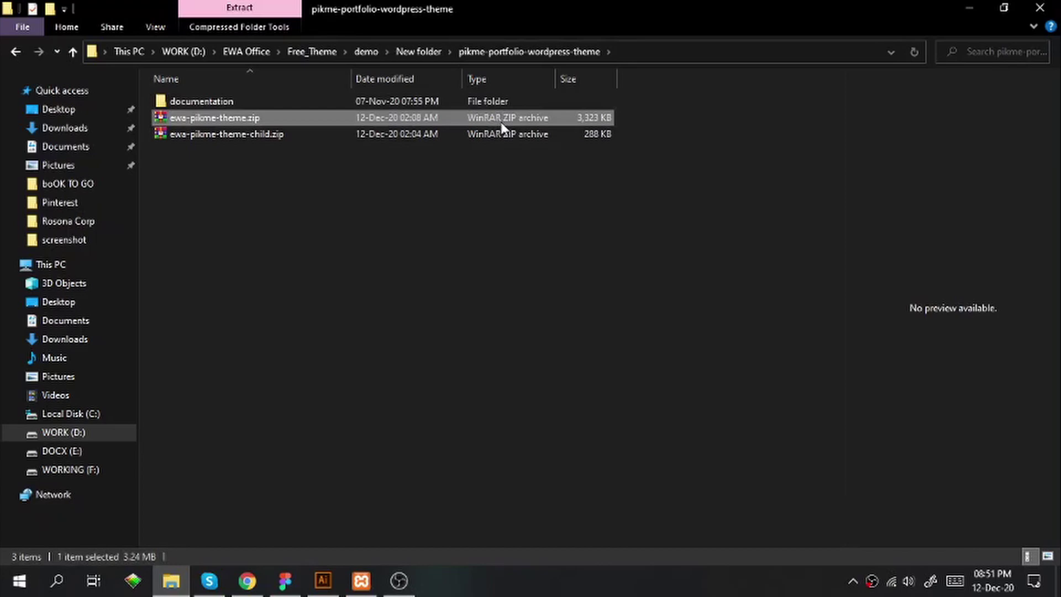
{"action": "left_click", "coordinate": [386, 135]}
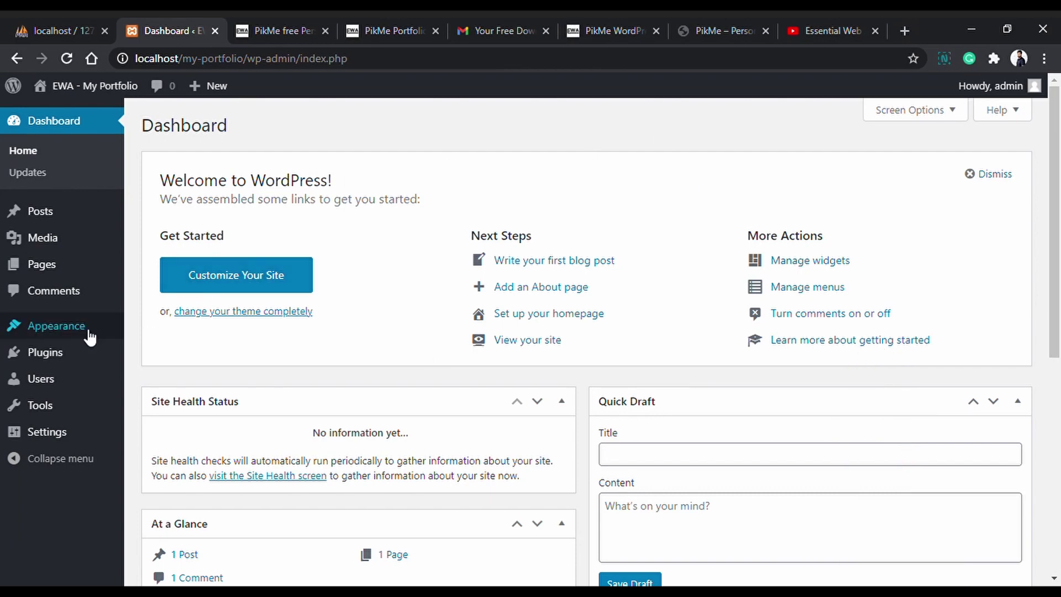
{"action": "mouse_move", "coordinate": [55, 326]}
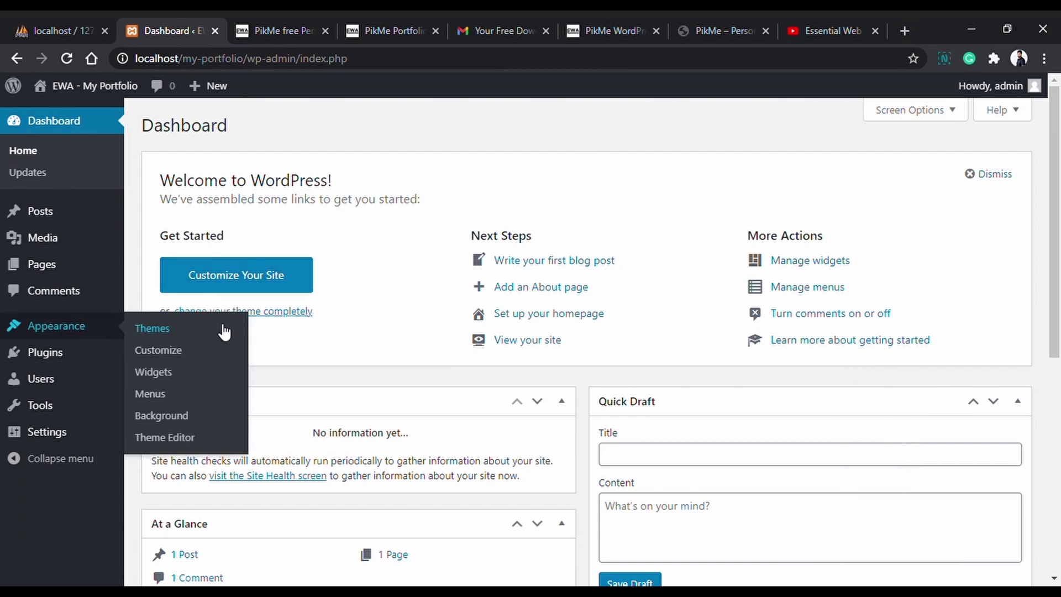
Upload and install ewa-pikme-theme.zip as a new theme, then activate PikMe
{"action": "left_click", "coordinate": [223, 327]}
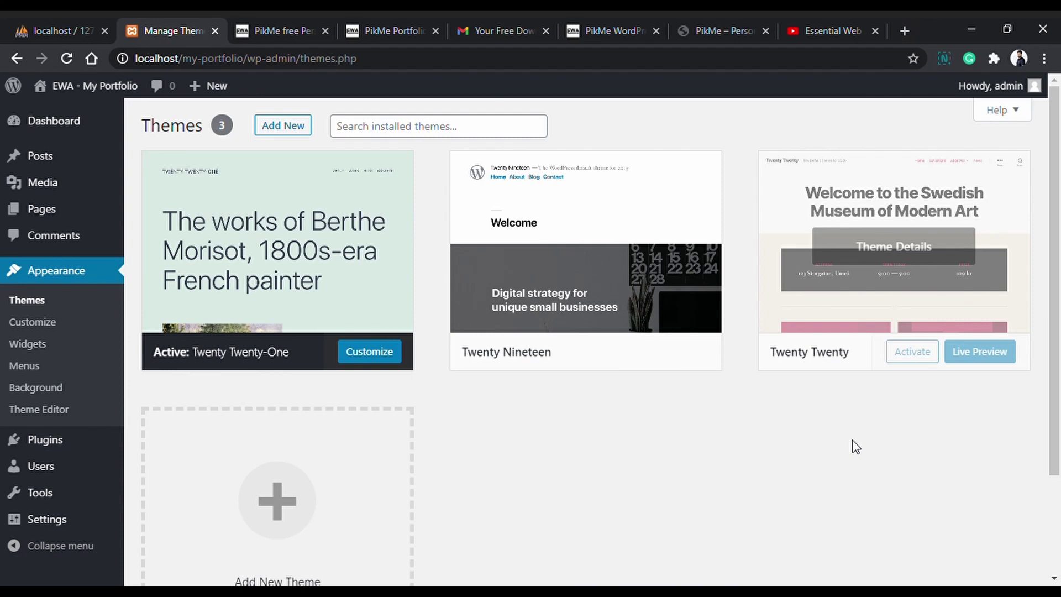
{"action": "left_click", "coordinate": [303, 131]}
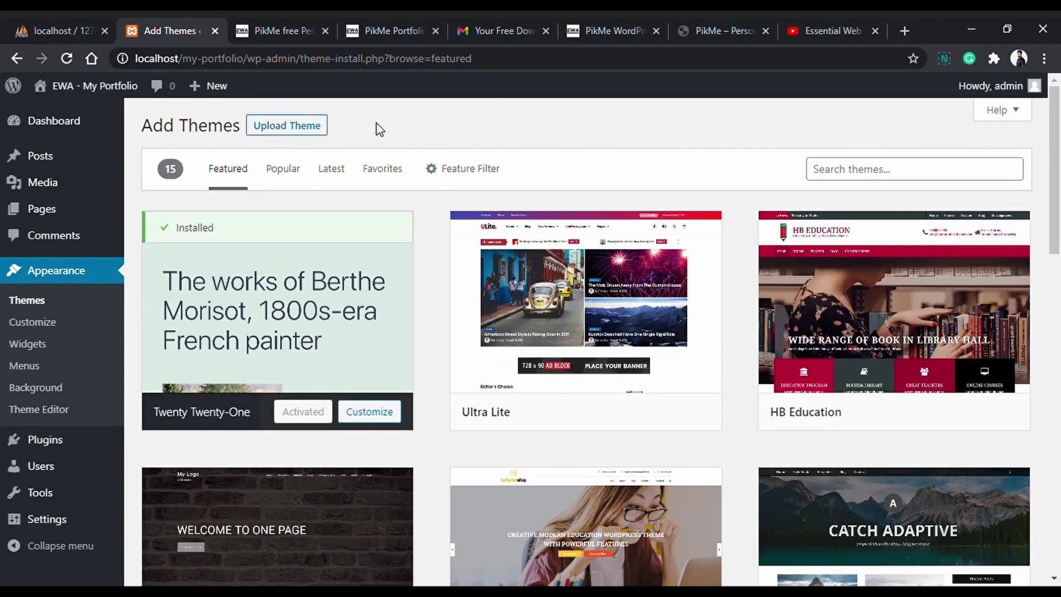
{"action": "left_click", "coordinate": [307, 135]}
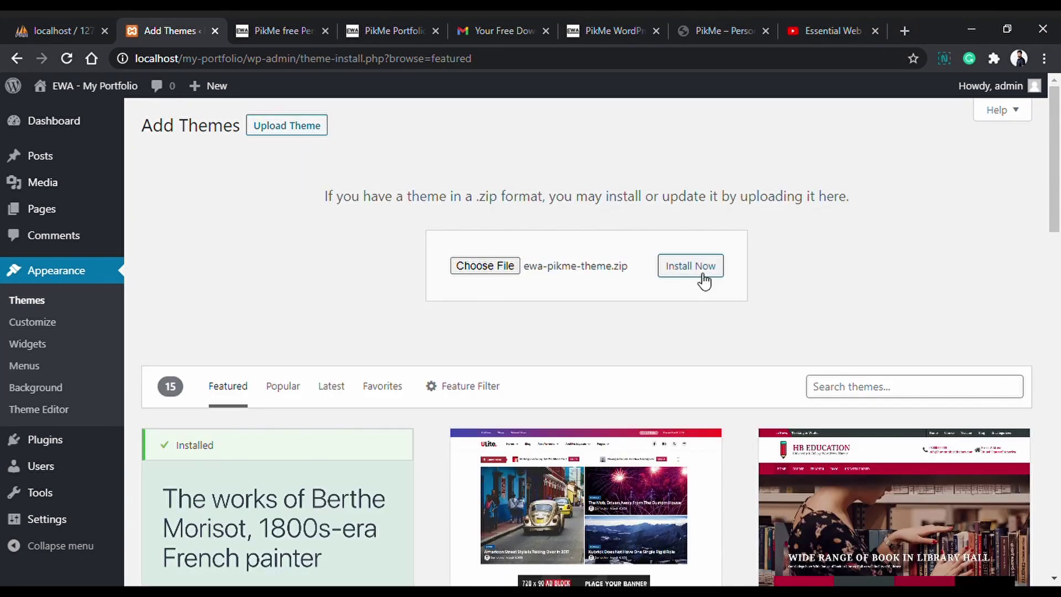
{"action": "left_click", "coordinate": [703, 281]}
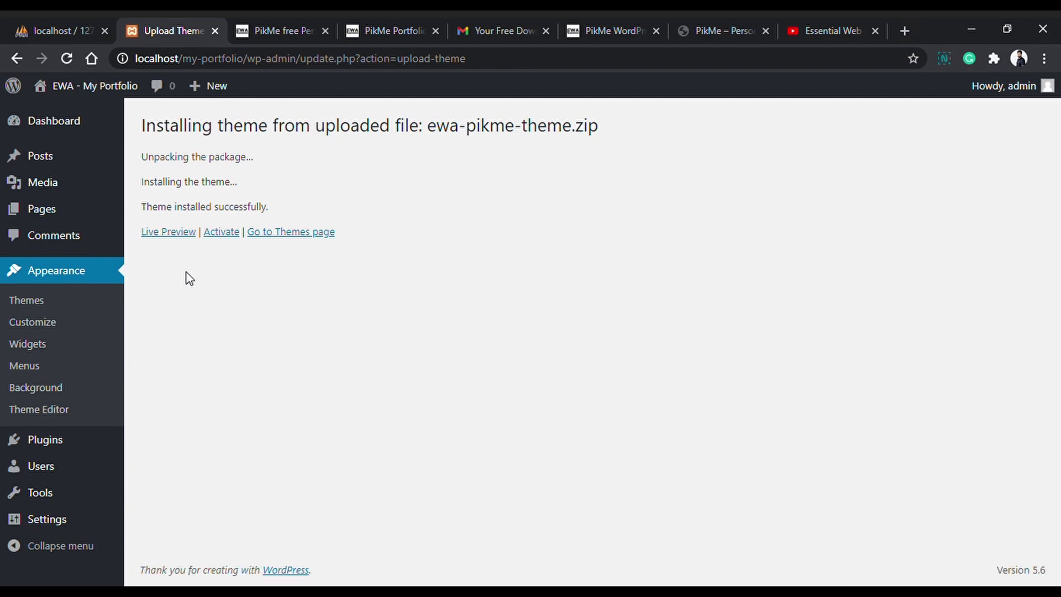
{"action": "left_click", "coordinate": [221, 232]}
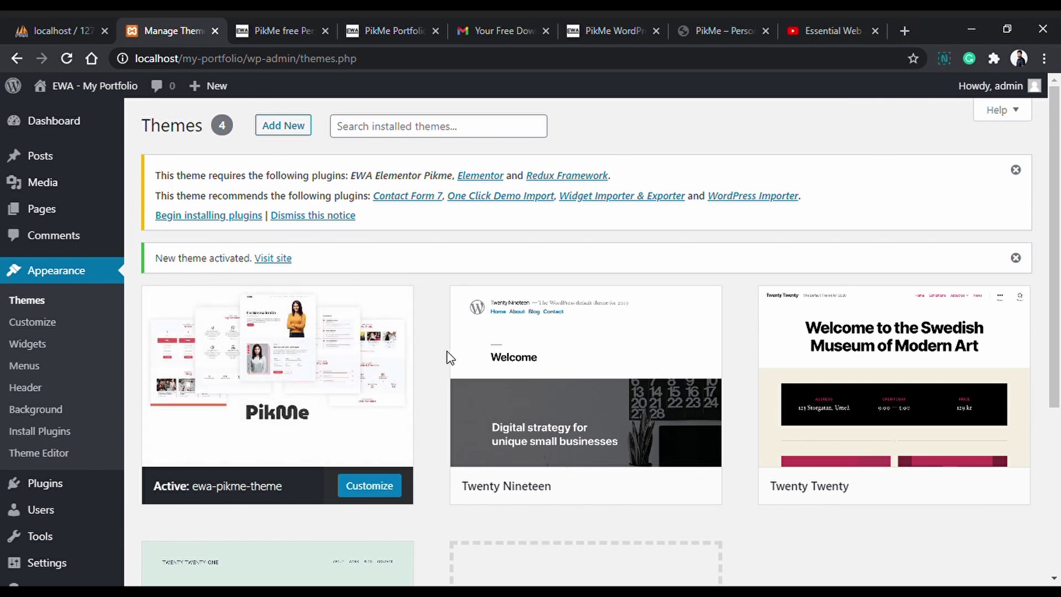
Bulk-install all seven listed PikMe required and recommended plugins
{"action": "left_click", "coordinate": [220, 218]}
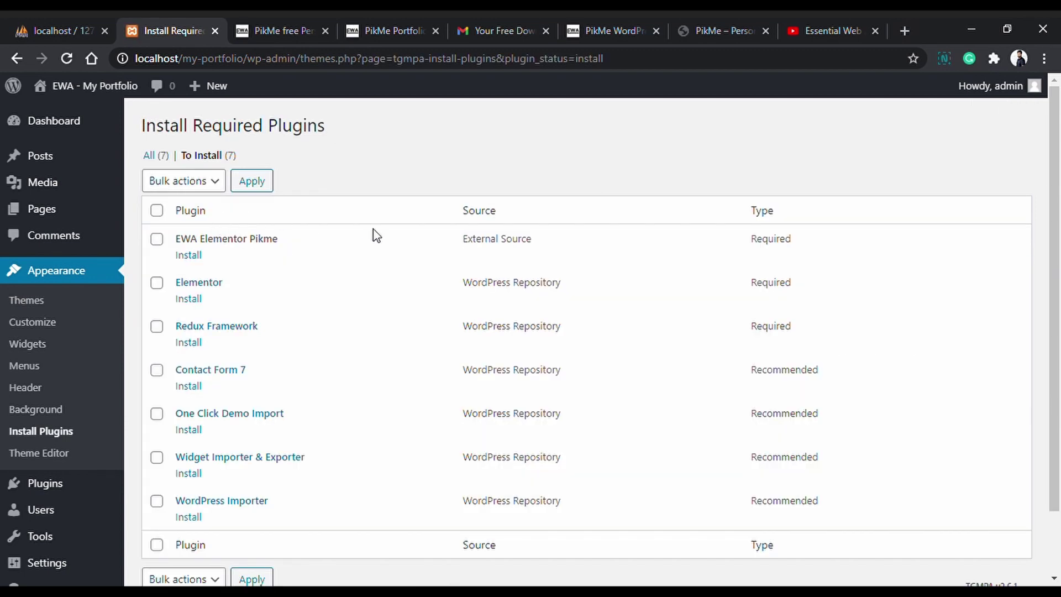
{"action": "scroll", "coordinate": [414, 394], "scroll_direction": "down", "scroll_amount": 2}
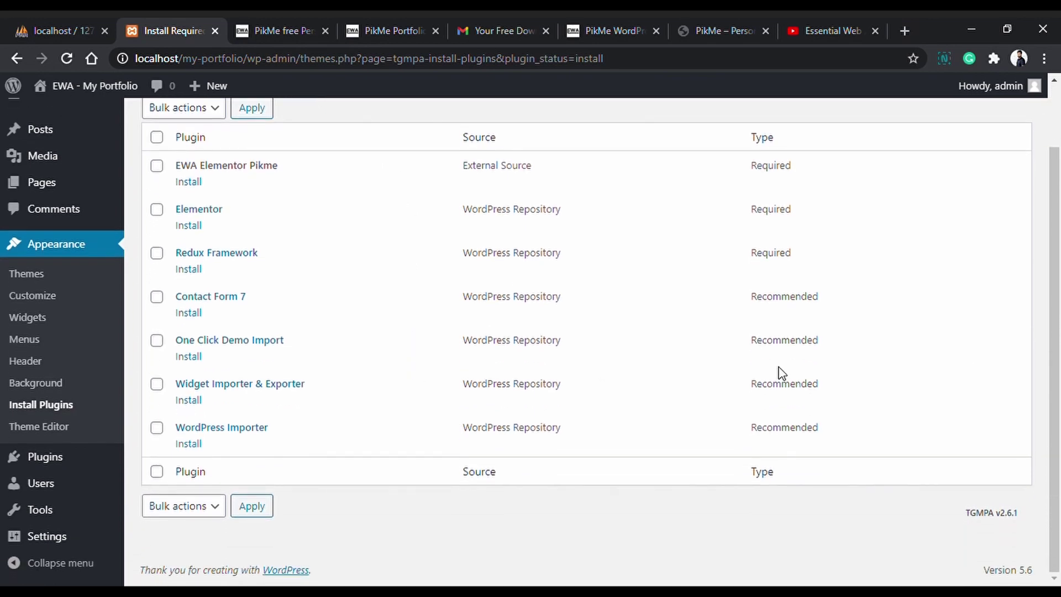
{"action": "scroll", "coordinate": [1059, 264], "scroll_direction": "up", "scroll_amount": 1}
{"action": "left_click", "coordinate": [157, 148]}
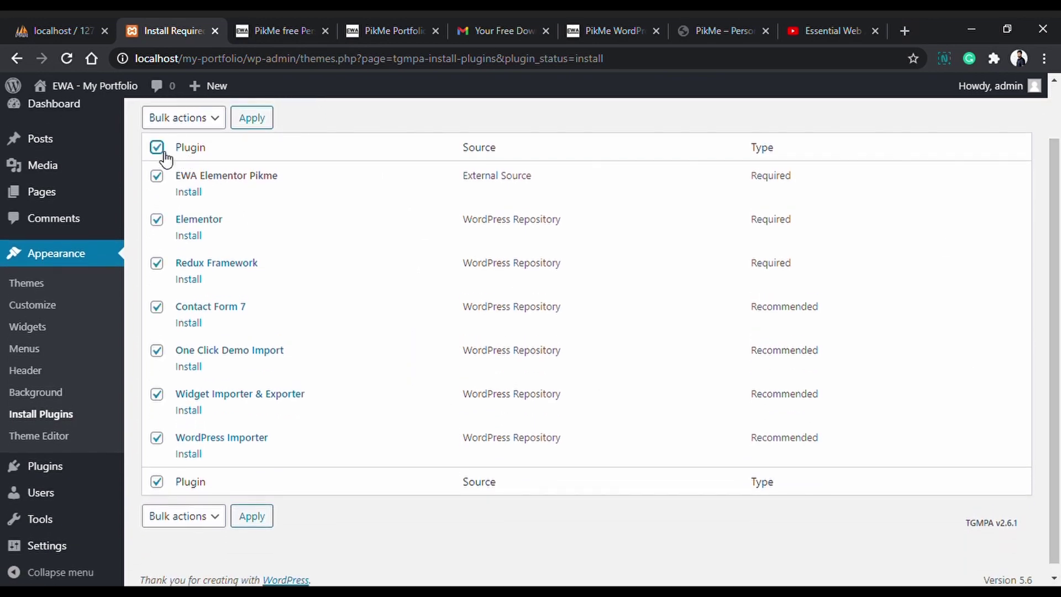
{"action": "left_click", "coordinate": [214, 123]}
{"action": "left_click", "coordinate": [257, 147]}
{"action": "scroll", "coordinate": [291, 160], "scroll_direction": "up", "scroll_amount": 1}
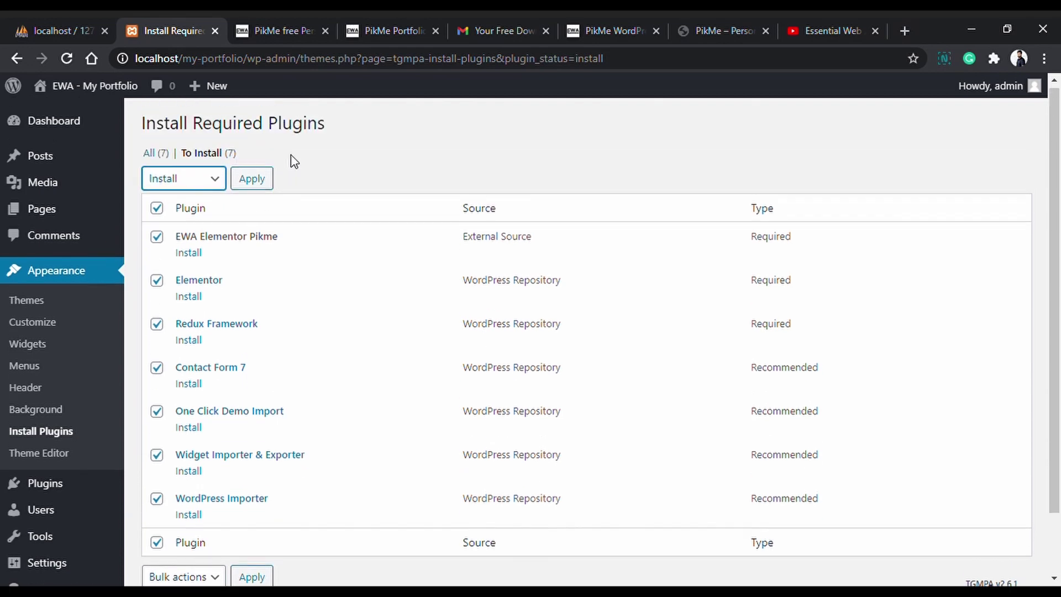
{"action": "left_click", "coordinate": [257, 182]}
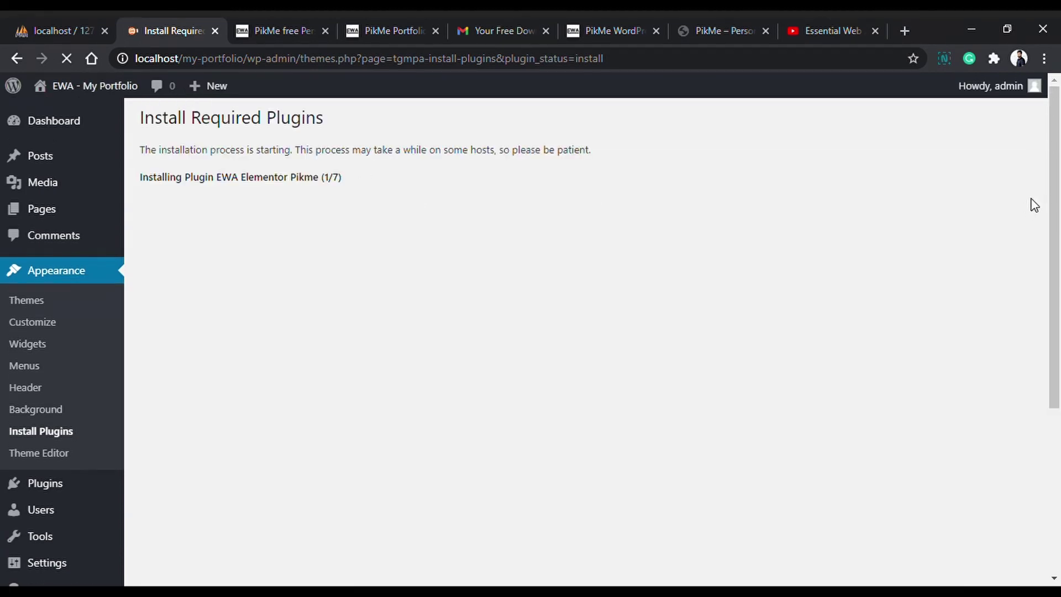
Review the completed plugin installations and go back to the Required Plugins Installer
{"action": "scroll", "coordinate": [939, 276], "scroll_direction": "down", "scroll_amount": 4}
{"action": "scroll", "coordinate": [910, 301], "scroll_direction": "down", "scroll_amount": 1}
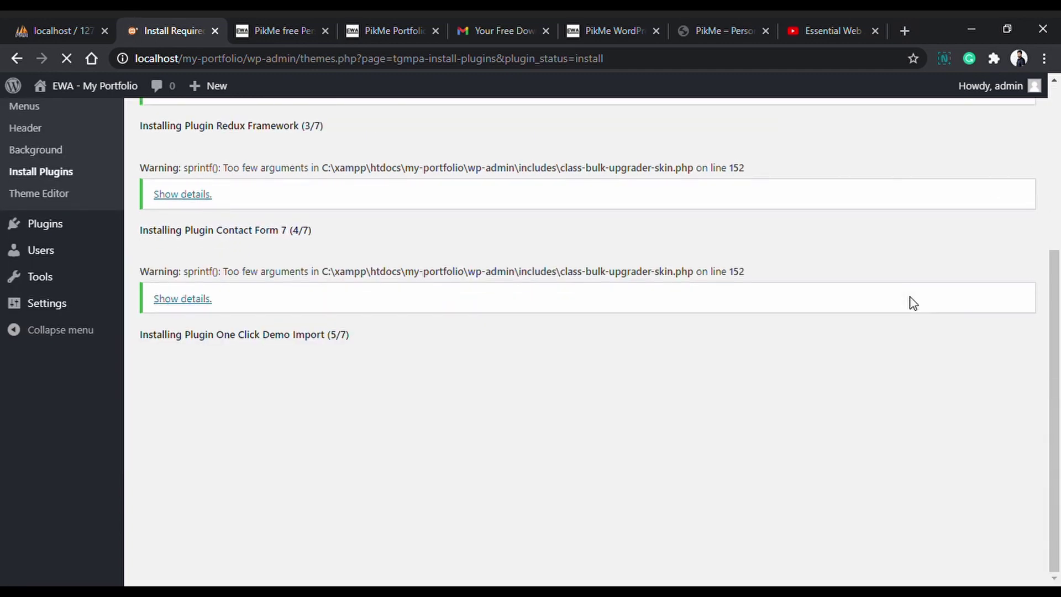
{"action": "scroll", "coordinate": [884, 320], "scroll_direction": "down", "scroll_amount": 1}
{"action": "scroll", "coordinate": [840, 353], "scroll_direction": "down", "scroll_amount": 1}
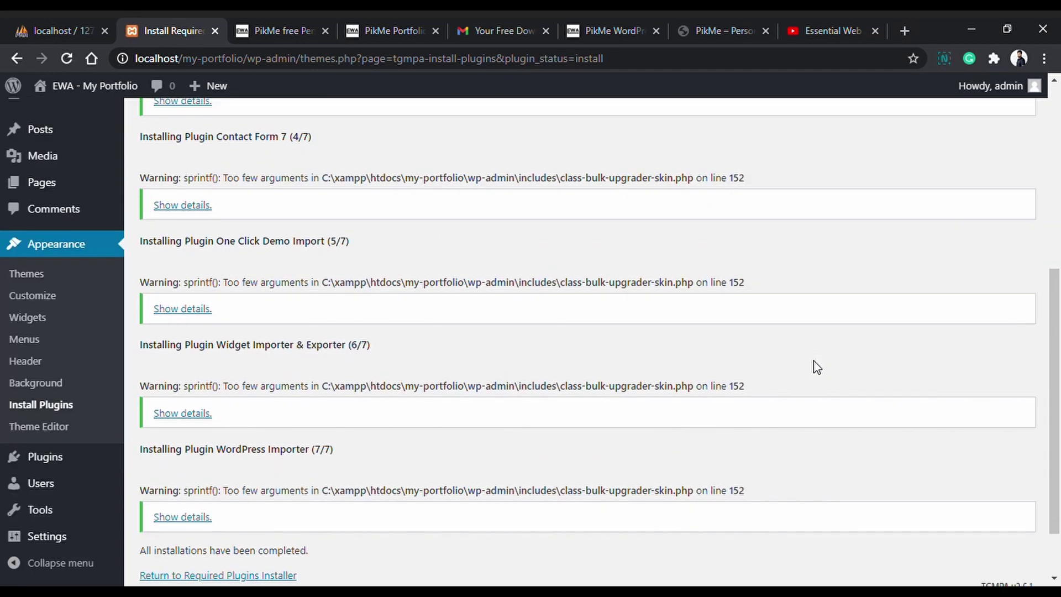
{"action": "scroll", "coordinate": [814, 367], "scroll_direction": "down", "scroll_amount": 1}
{"action": "left_click_drag", "start_coordinate": [137, 508], "coordinate": [319, 528]}
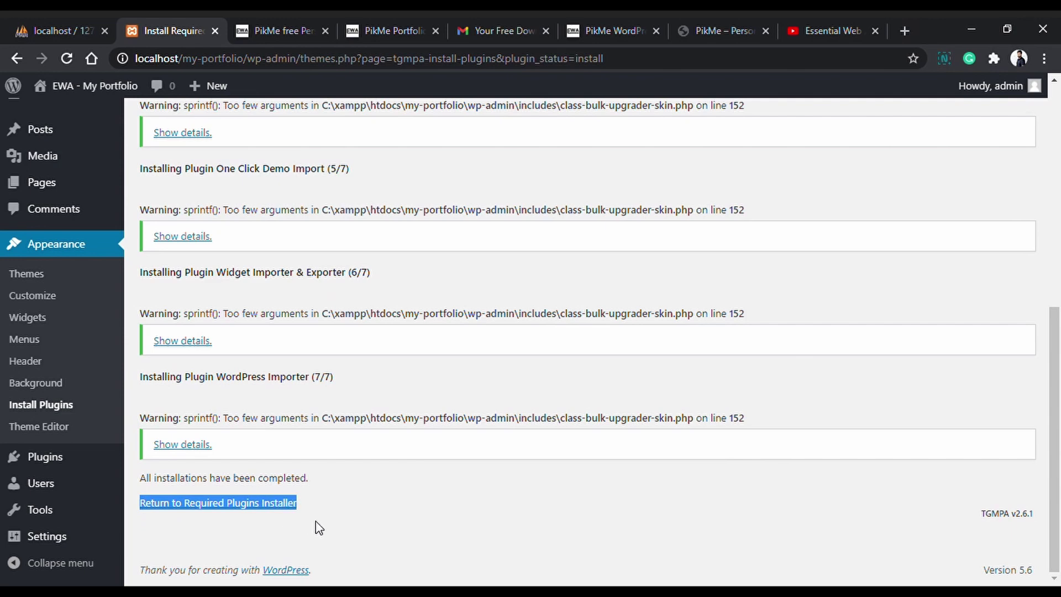
{"action": "left_click", "coordinate": [218, 503]}
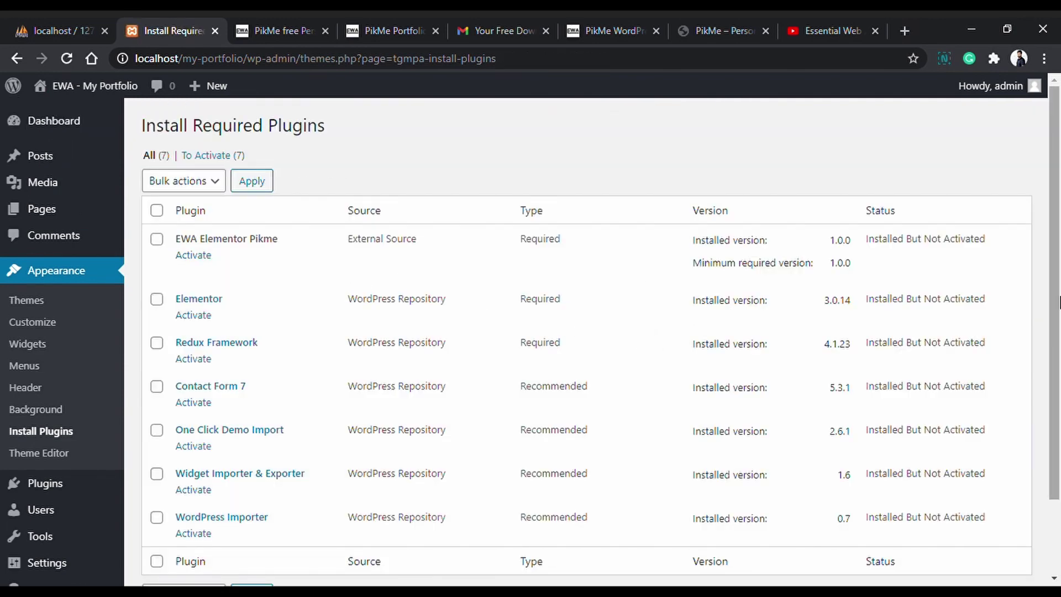
Bulk-activate all seven installed plugins, including Elementor, Redux Framework and One Click Demo Import
{"action": "left_click_drag", "start_coordinate": [1055, 287], "coordinate": [1054, 312]}
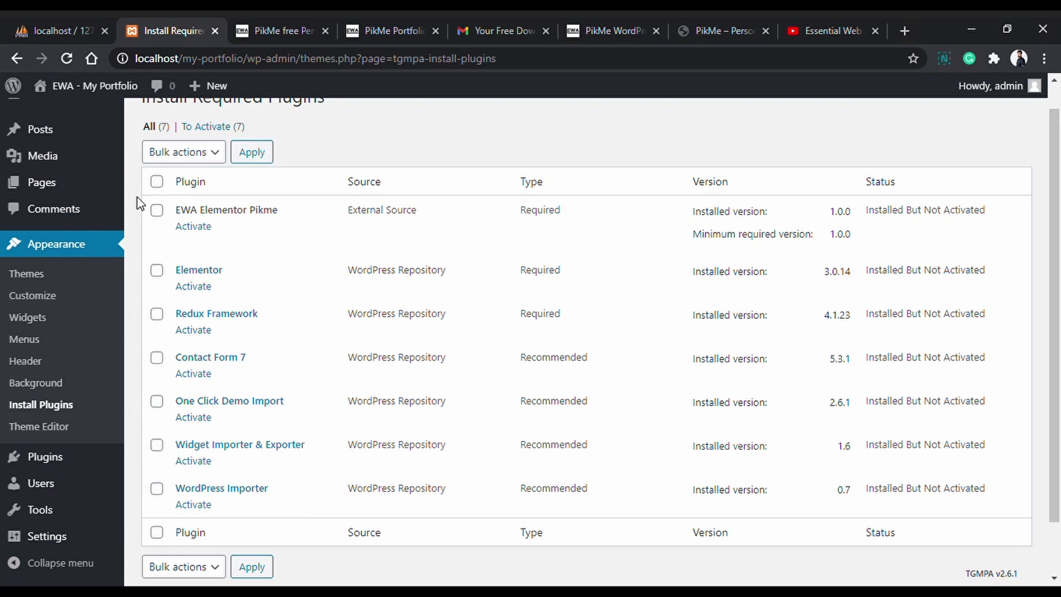
{"action": "left_click", "coordinate": [158, 182]}
{"action": "left_click", "coordinate": [215, 158]}
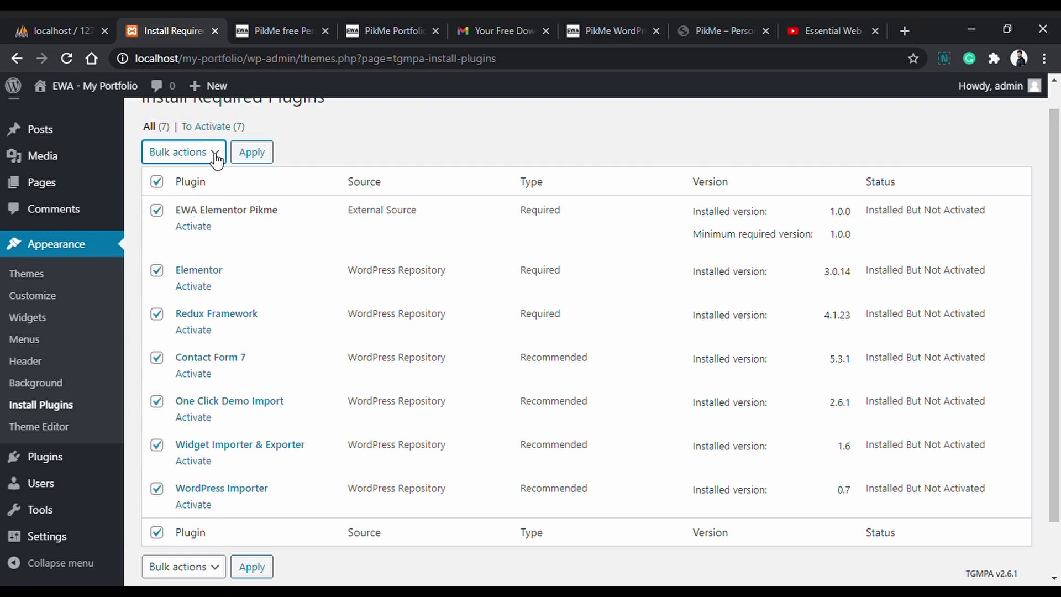
{"action": "left_click", "coordinate": [210, 226]}
{"action": "left_click", "coordinate": [262, 157]}
{"action": "left_click", "coordinate": [262, 157]}
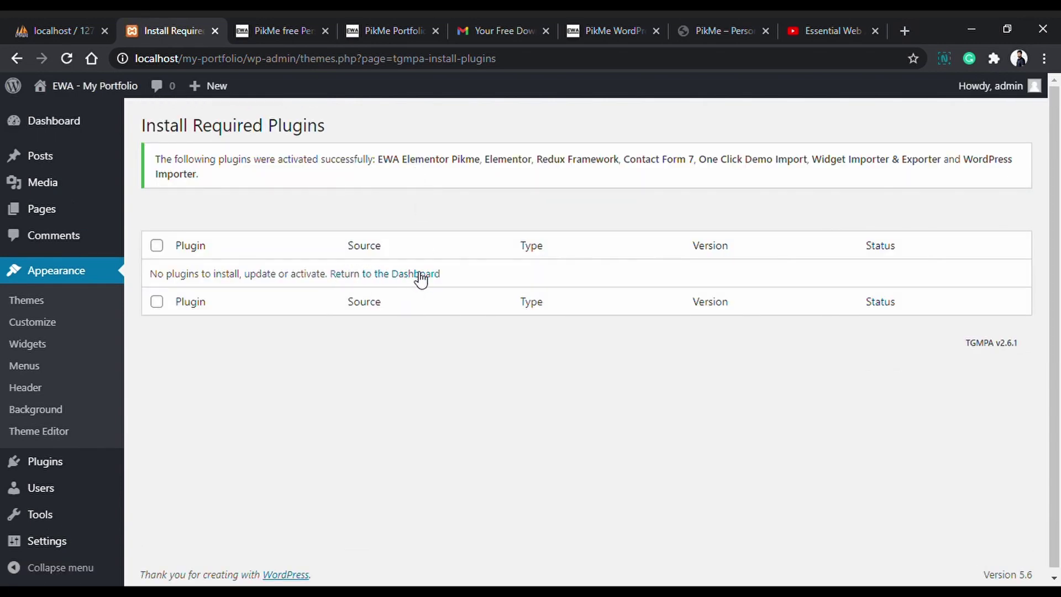
Return to the dashboard and dismiss the Elementor welcome screen and Redux registration notice
{"action": "left_click", "coordinate": [419, 274]}
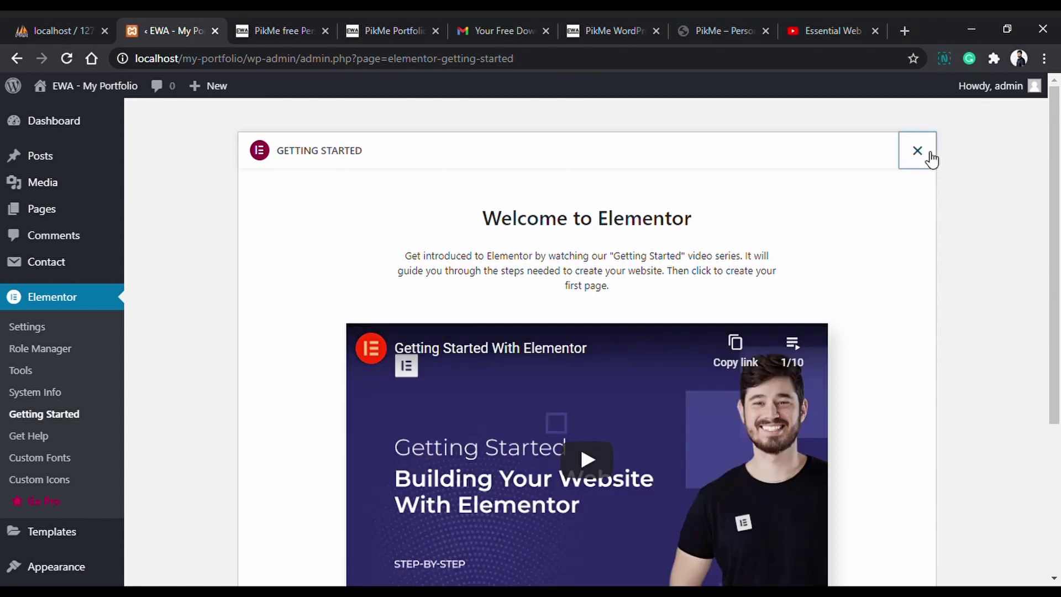
{"action": "left_click", "coordinate": [930, 156]}
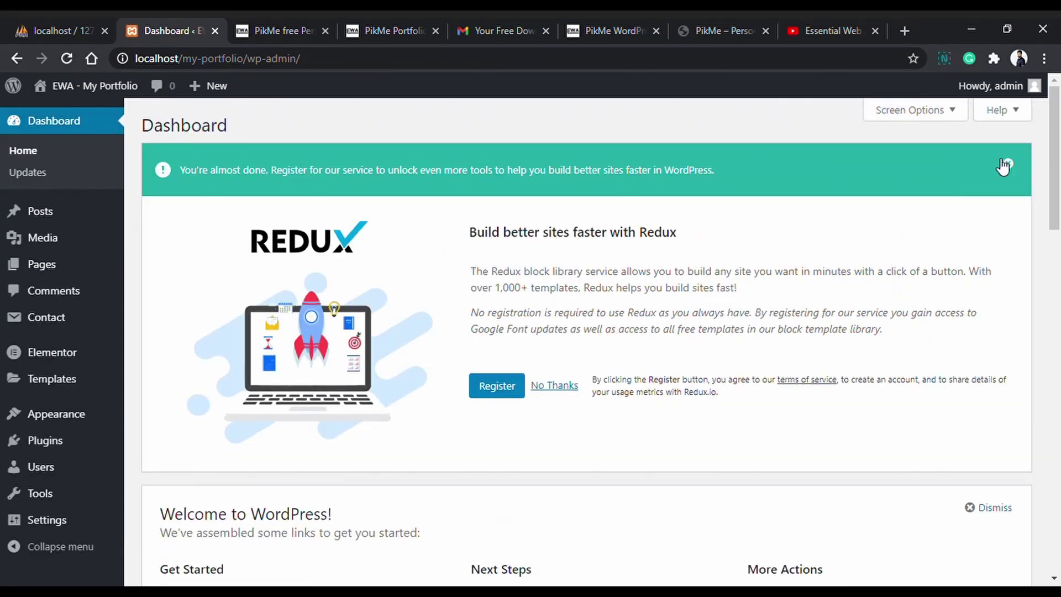
{"action": "left_click", "coordinate": [1008, 164]}
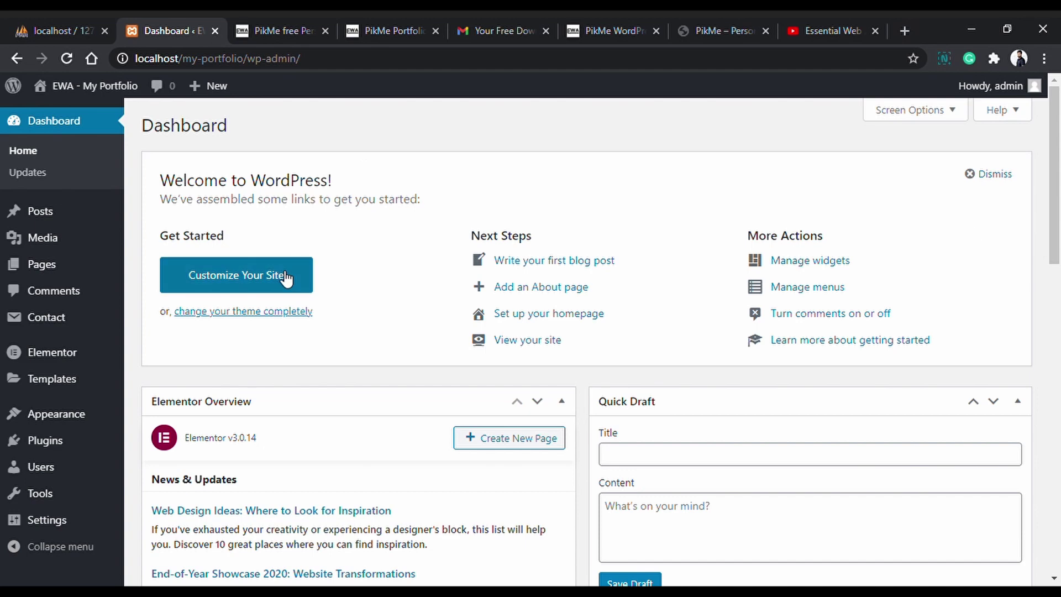
{"action": "mouse_move", "coordinate": [55, 413]}
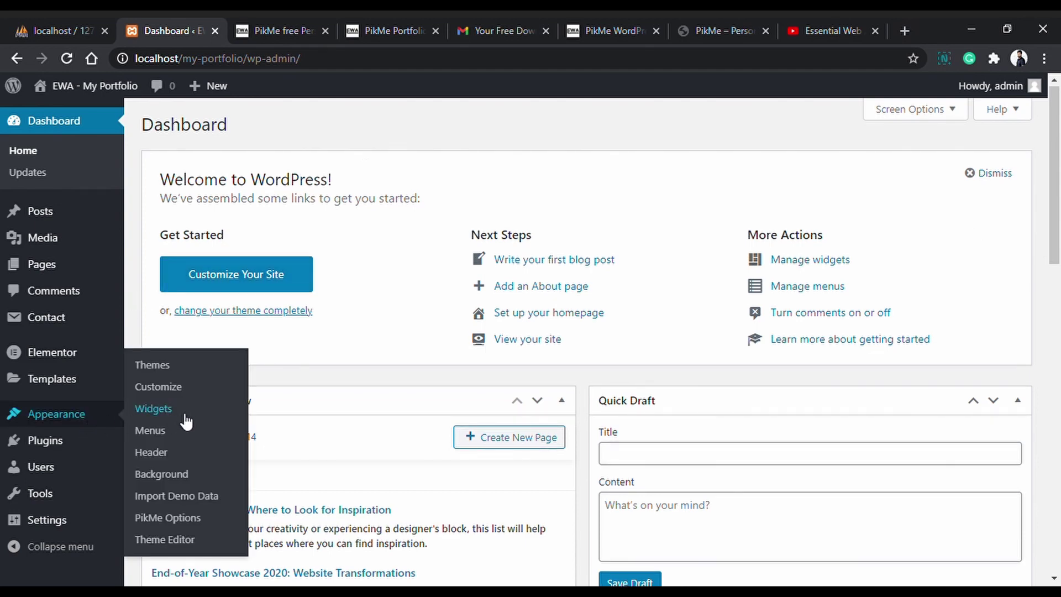
Import the PikMe demo data from Appearance > Import Demo Data and view the homepage
{"action": "left_click", "coordinate": [235, 506]}
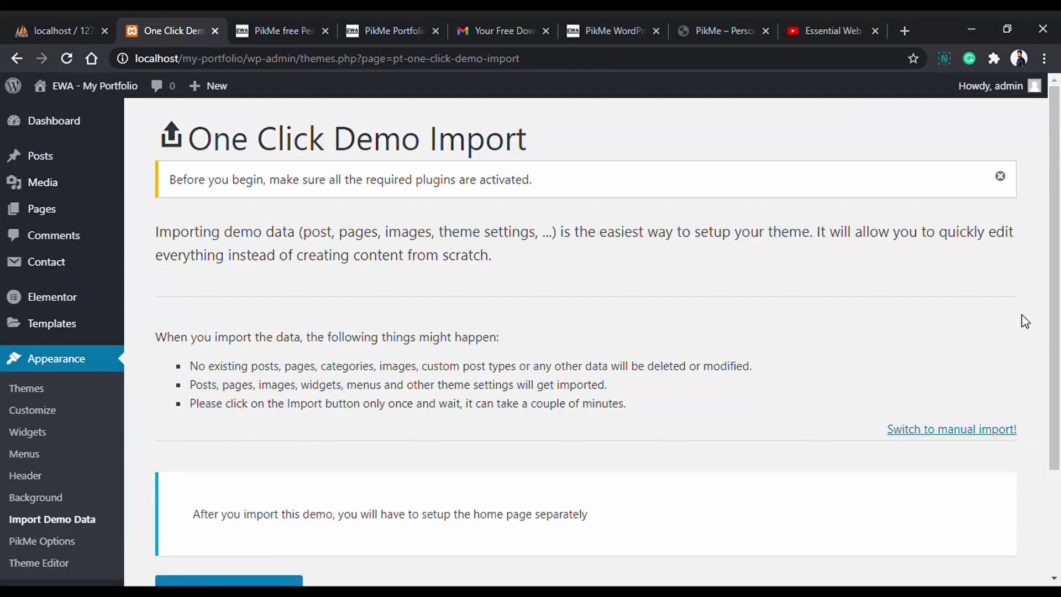
{"action": "scroll", "coordinate": [1025, 321], "scroll_direction": "down", "scroll_amount": 3}
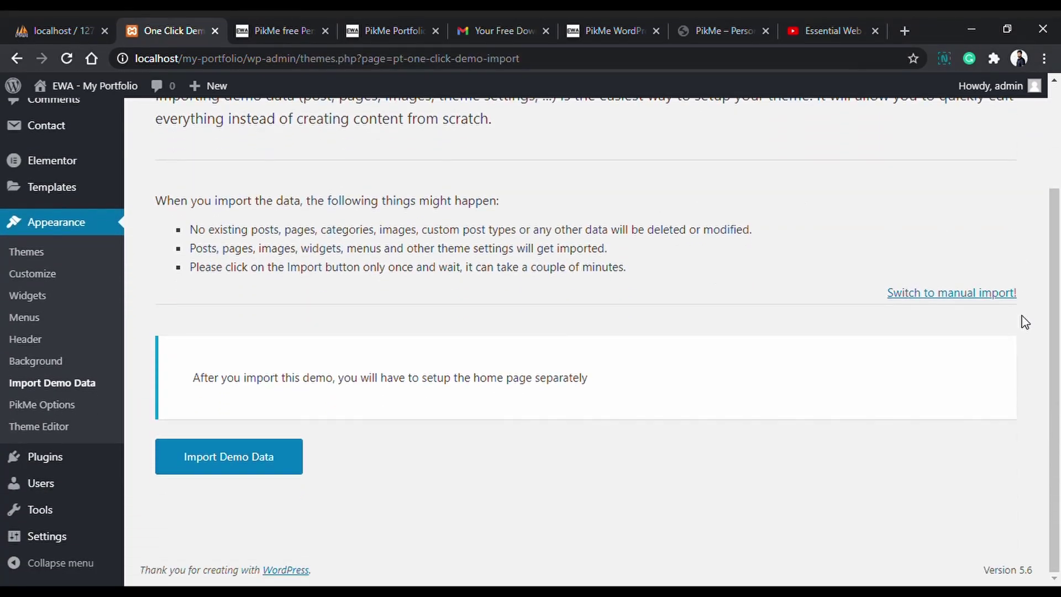
{"action": "left_click", "coordinate": [251, 474]}
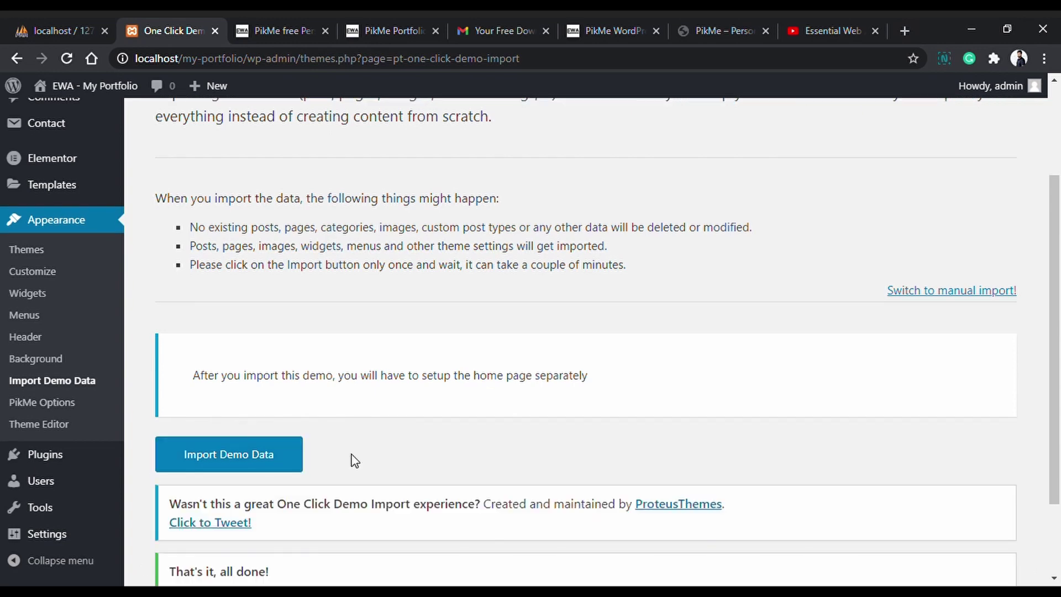
{"action": "scroll", "coordinate": [1027, 479], "scroll_direction": "down", "scroll_amount": 3}
{"action": "left_click", "coordinate": [94, 85], "text": "ctrl"}
Scroll through Emma Smith's demo homepage, then open it with Edit with Elementor
{"action": "left_click", "coordinate": [225, 32]}
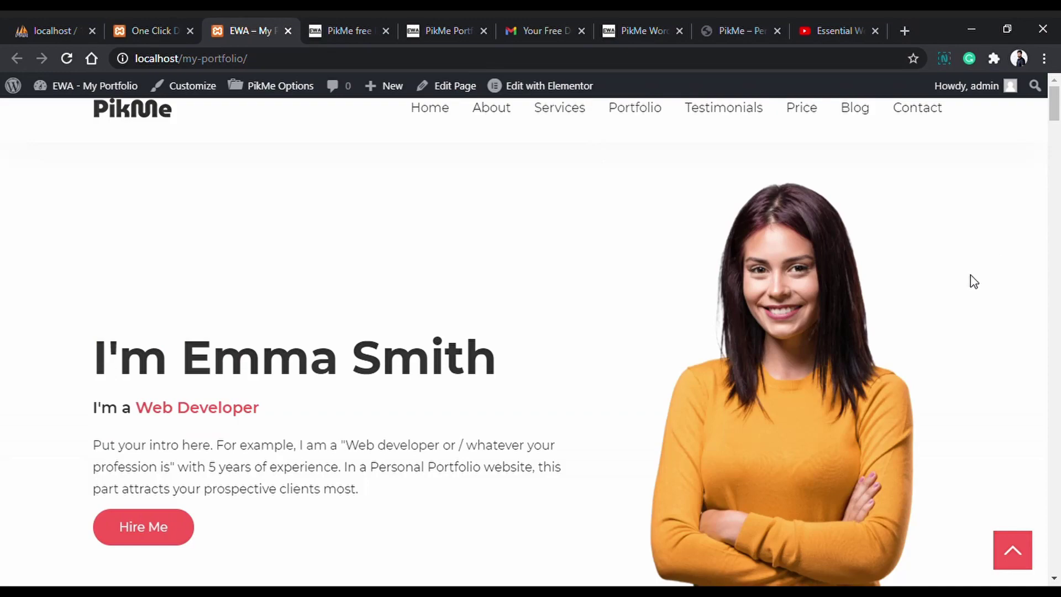
{"action": "scroll", "coordinate": [1024, 263], "scroll_direction": "down", "scroll_amount": 3}
{"action": "scroll", "coordinate": [1024, 263], "scroll_direction": "down", "scroll_amount": 4}
{"action": "scroll", "coordinate": [1024, 263], "scroll_direction": "down", "scroll_amount": 5}
{"action": "scroll", "coordinate": [1024, 264], "scroll_direction": "down", "scroll_amount": 5}
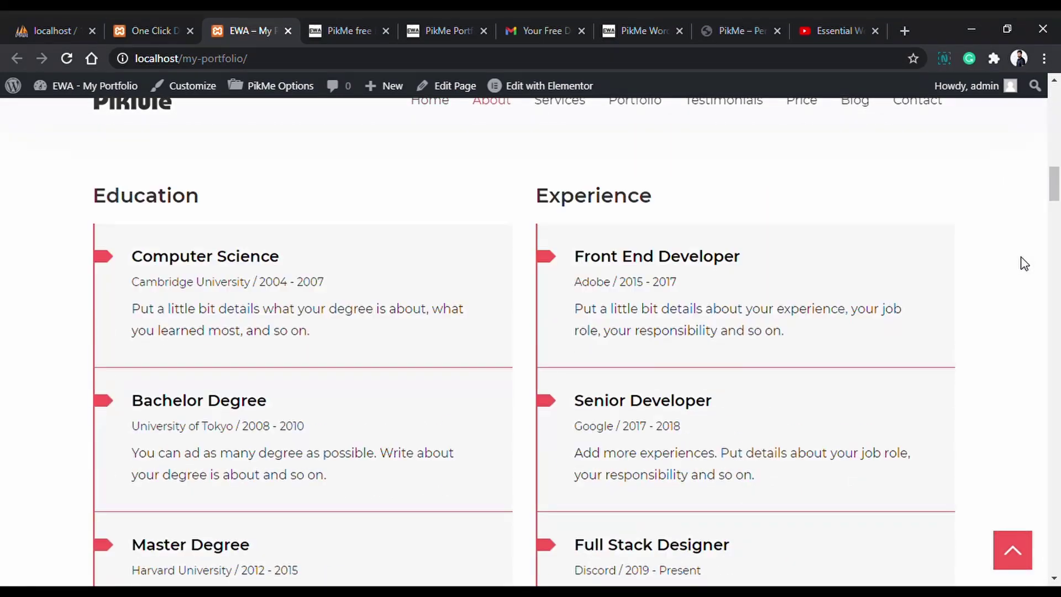
{"action": "scroll", "coordinate": [1024, 263], "scroll_direction": "down", "scroll_amount": 4}
{"action": "scroll", "coordinate": [1024, 263], "scroll_direction": "down", "scroll_amount": 5}
{"action": "scroll", "coordinate": [1024, 263], "scroll_direction": "down", "scroll_amount": 5}
{"action": "scroll", "coordinate": [1024, 263], "scroll_direction": "down", "scroll_amount": 5}
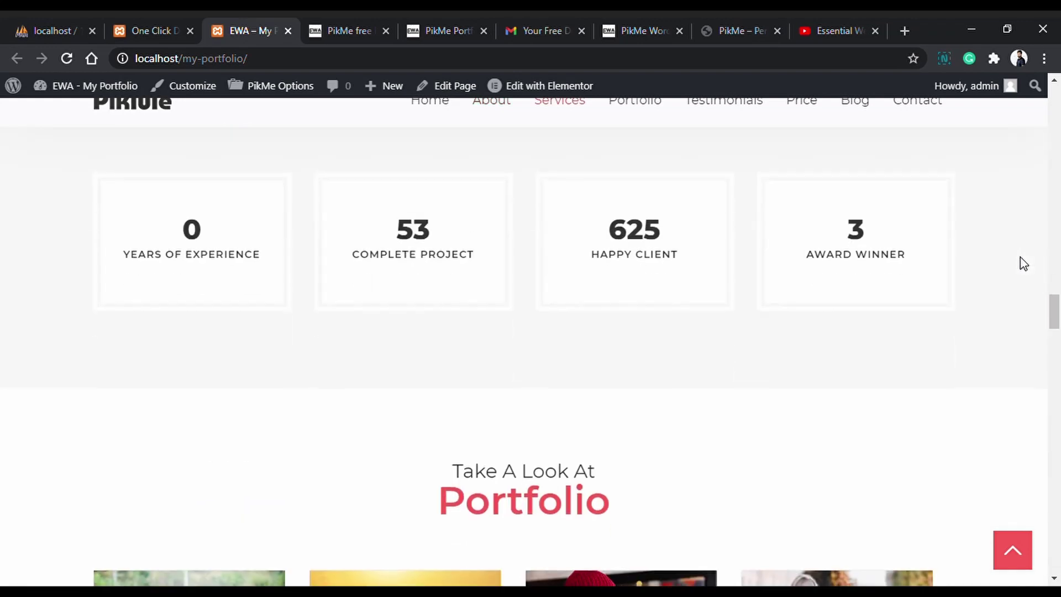
{"action": "key", "text": "Home"}
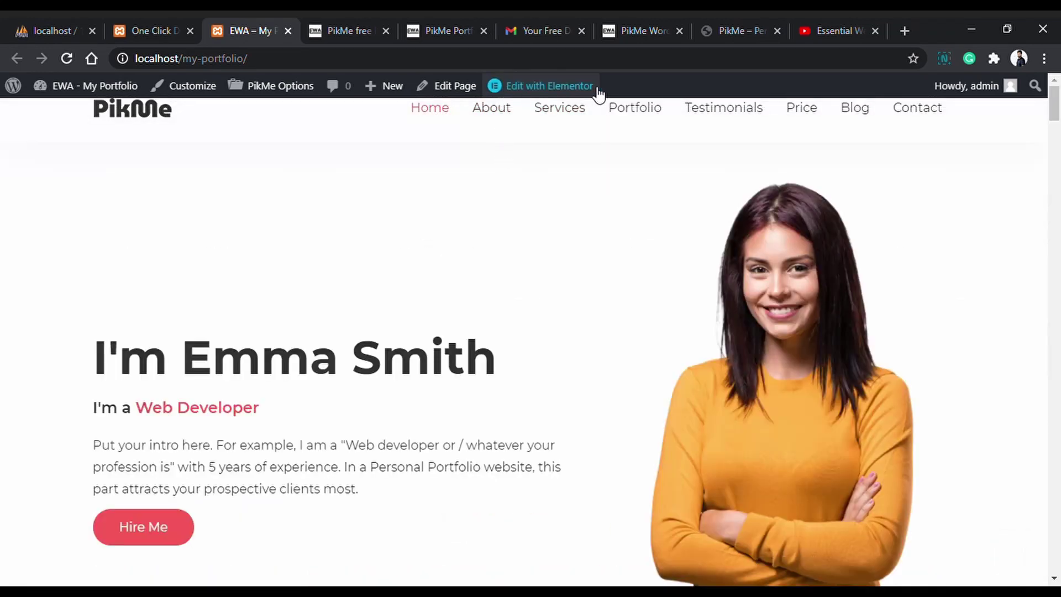
{"action": "left_click", "coordinate": [563, 92]}
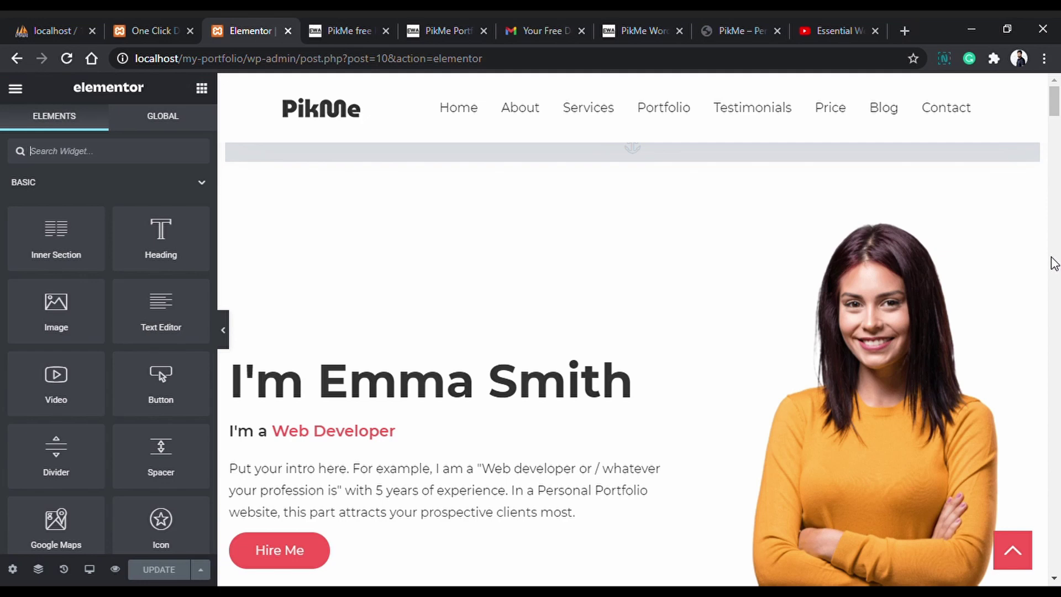
Replace 'Emma Smith' with 'Alex' in the Intro widget's title
{"action": "scroll", "coordinate": [474, 237], "scroll_direction": "down", "scroll_amount": 3}
{"action": "left_click", "coordinate": [473, 242]}
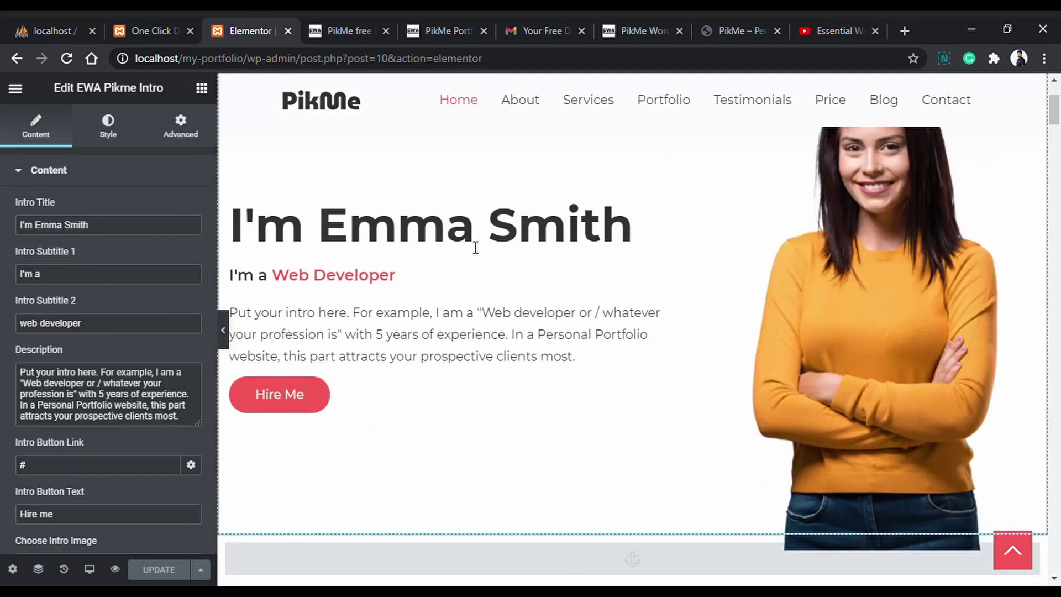
{"action": "scroll", "coordinate": [616, 358], "scroll_direction": "up", "scroll_amount": 1}
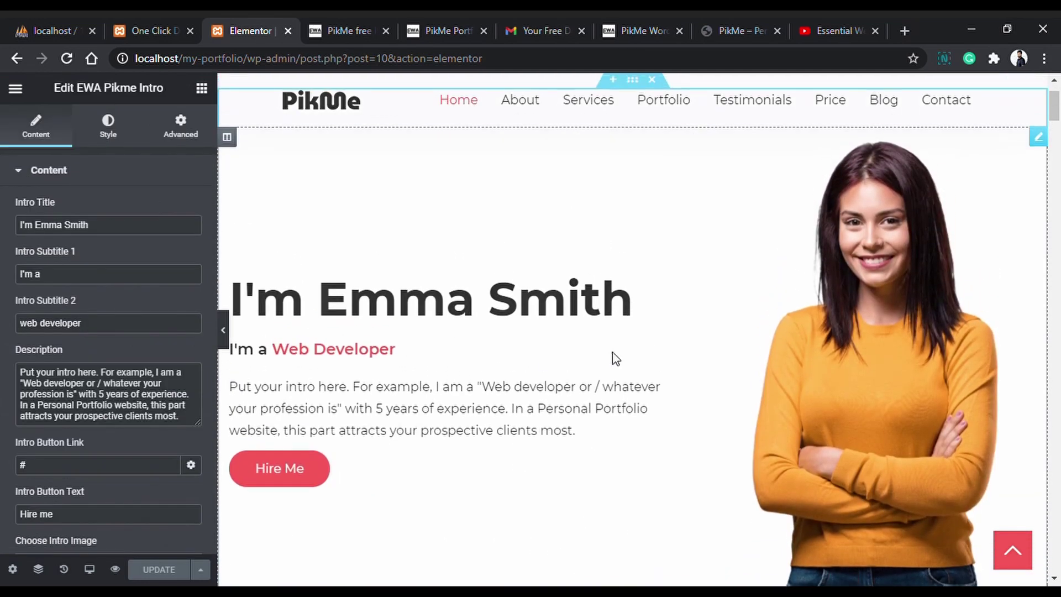
{"action": "left_click", "coordinate": [124, 232]}
{"action": "key", "text": "ctrl+shift+Left"}
{"action": "key", "text": "ctrl+shift+Left"}
{"action": "type", "text": "Ale"}
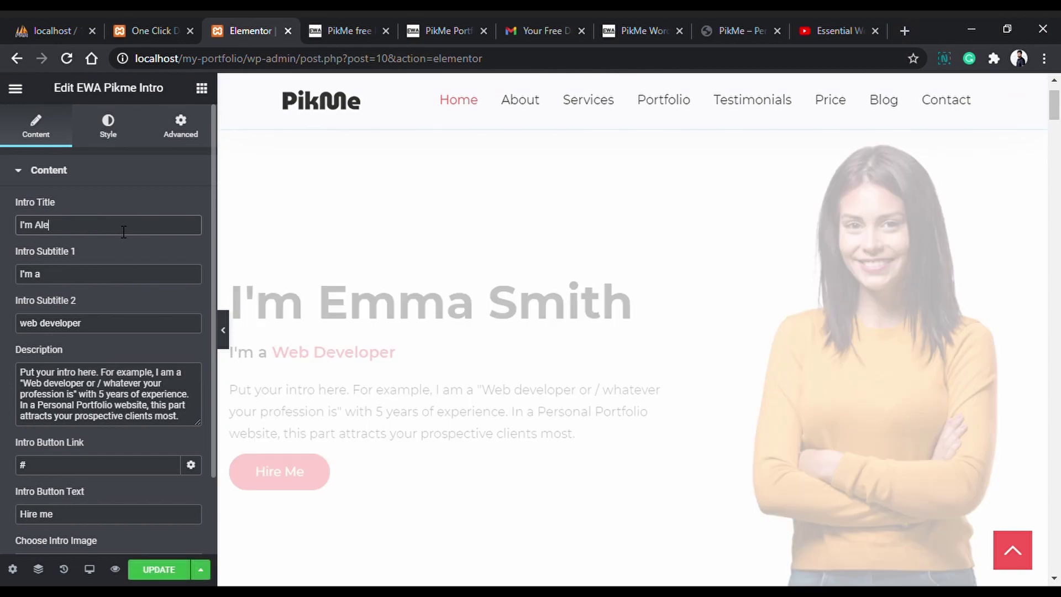
{"action": "type", "text": "x"}
Change Intro Subtitle 2 from 'developer' to 'designer'
{"action": "left_click", "coordinate": [145, 332]}
{"action": "key", "text": "ctrl+shift+Left"}
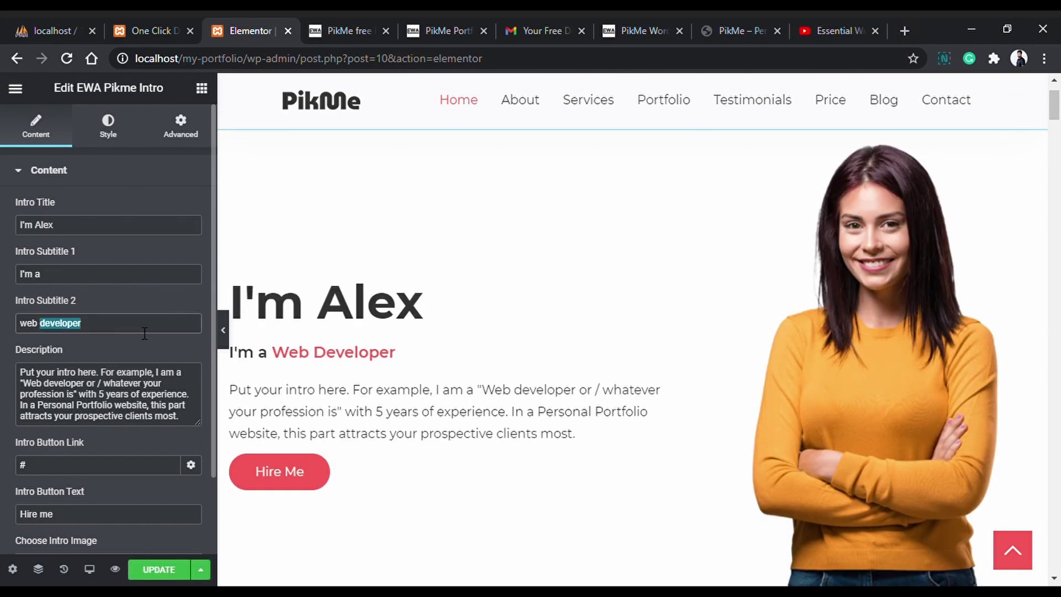
{"action": "type", "text": "desin"}
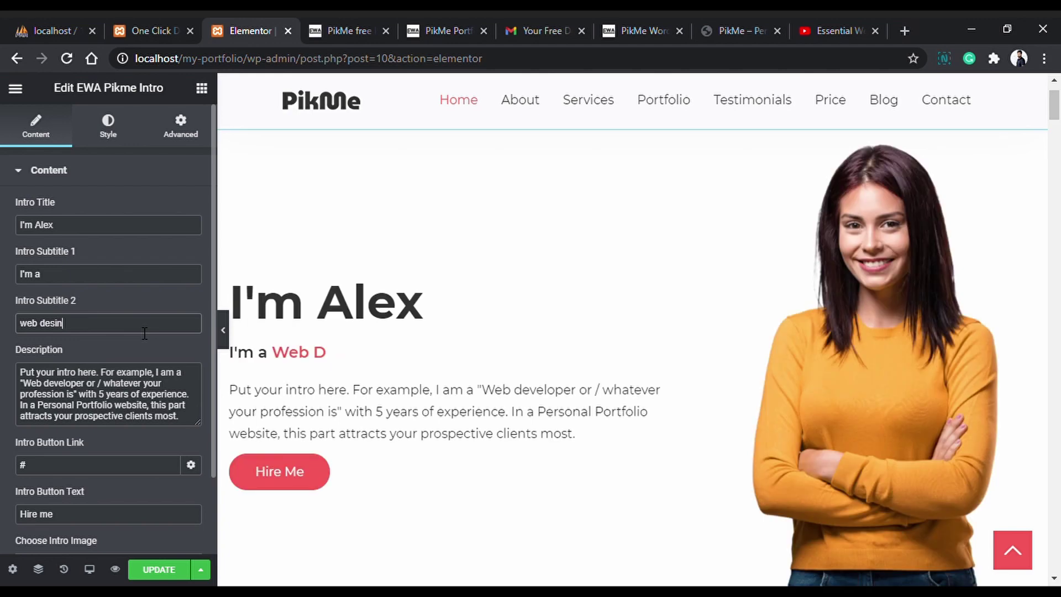
{"action": "type", "text": "ger"}
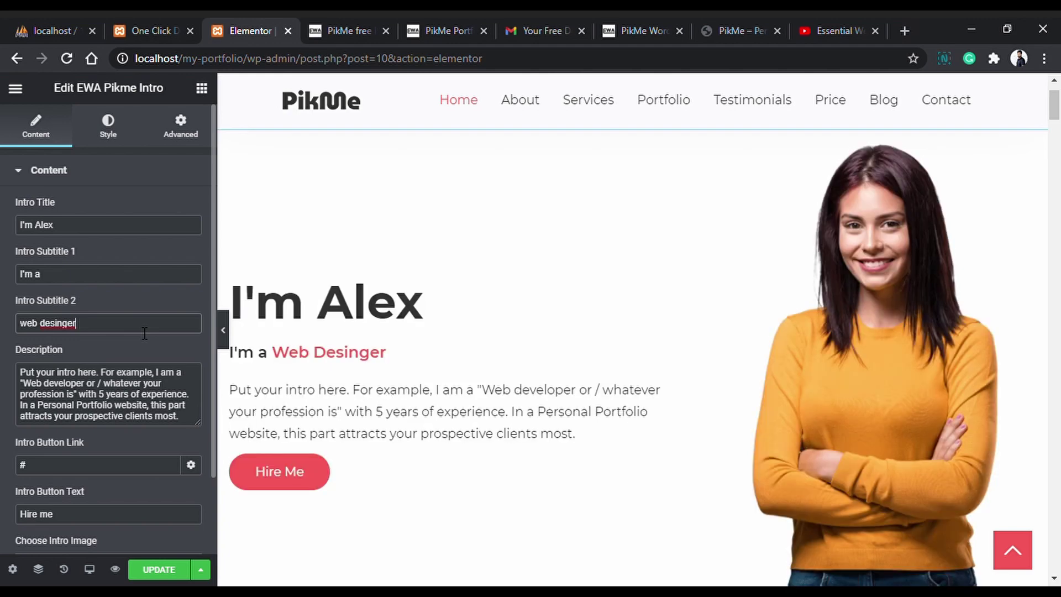
{"action": "key", "text": "BackSpace"}
{"action": "key", "text": "BackSpace"}
{"action": "key", "text": "BackSpace"}
{"action": "type", "text": "gner"}
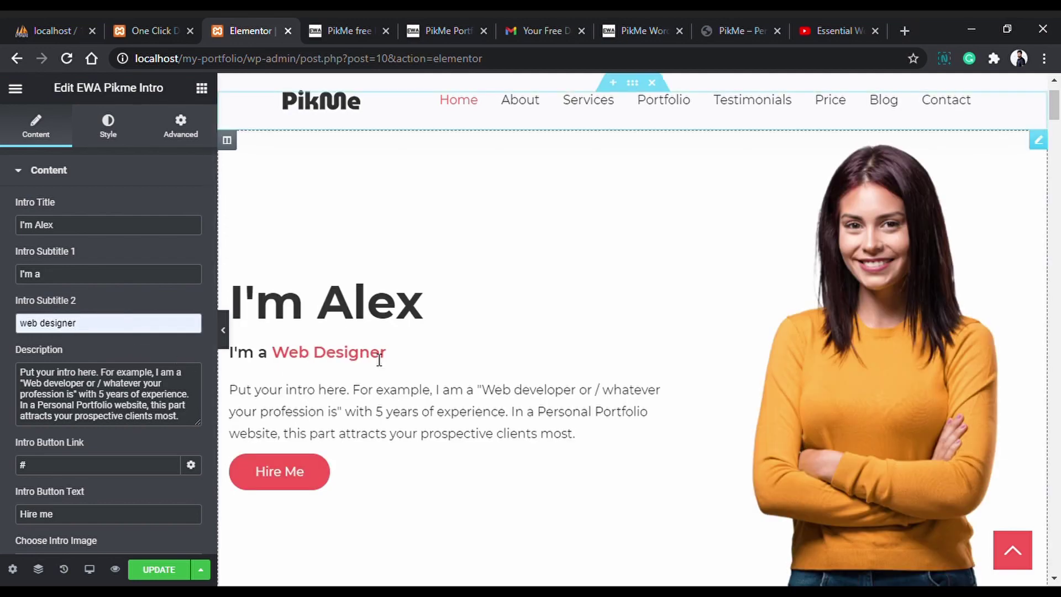
Change the Web Designer subtitle colour from red to pink
{"action": "left_click", "coordinate": [119, 137]}
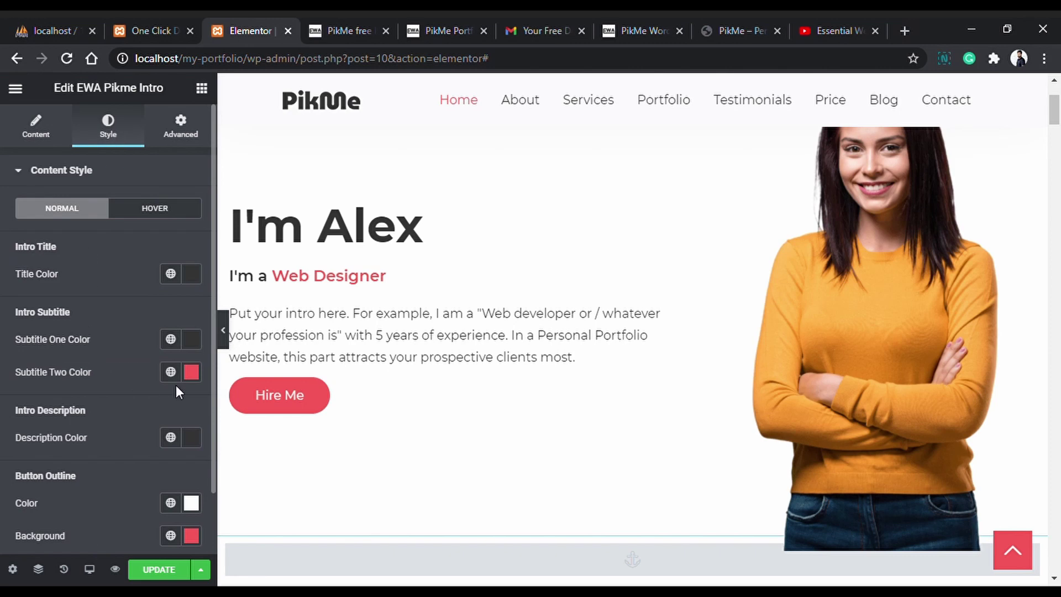
{"action": "left_click", "coordinate": [192, 372]}
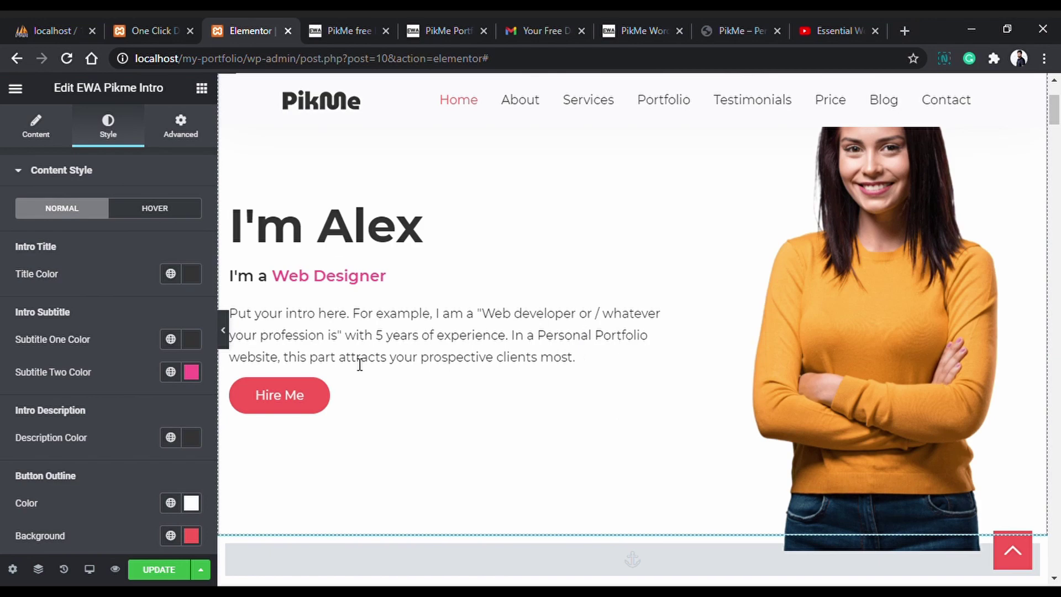
{"action": "scroll", "coordinate": [833, 249], "scroll_direction": "down", "scroll_amount": 5}
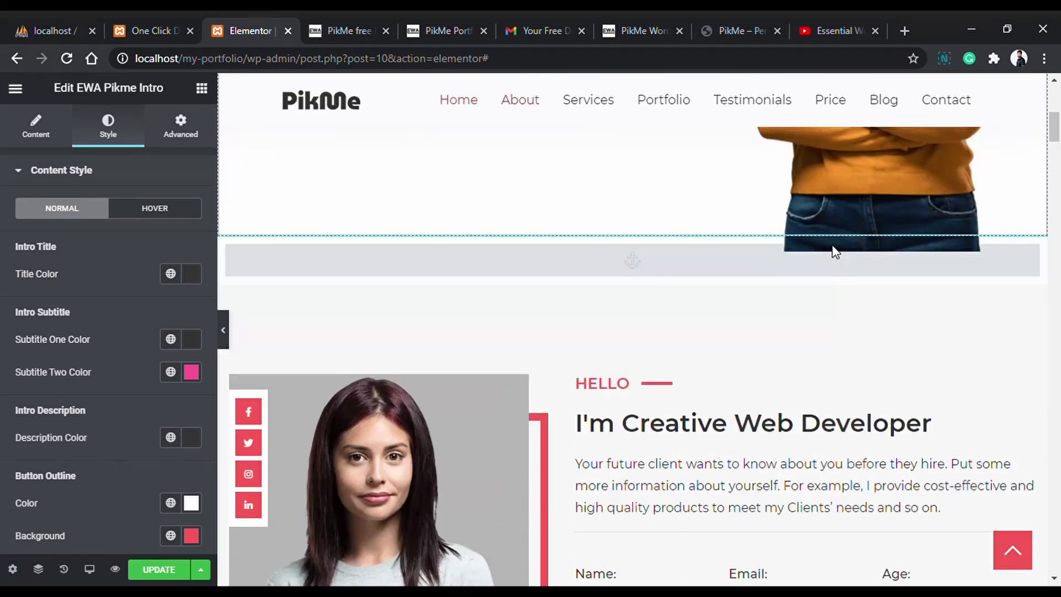
{"action": "scroll", "coordinate": [833, 248], "scroll_direction": "down", "scroll_amount": 5}
Move down past the About Me section and select the My Skill section
{"action": "left_click", "coordinate": [568, 301]}
{"action": "scroll", "coordinate": [204, 377], "scroll_direction": "down", "scroll_amount": 3}
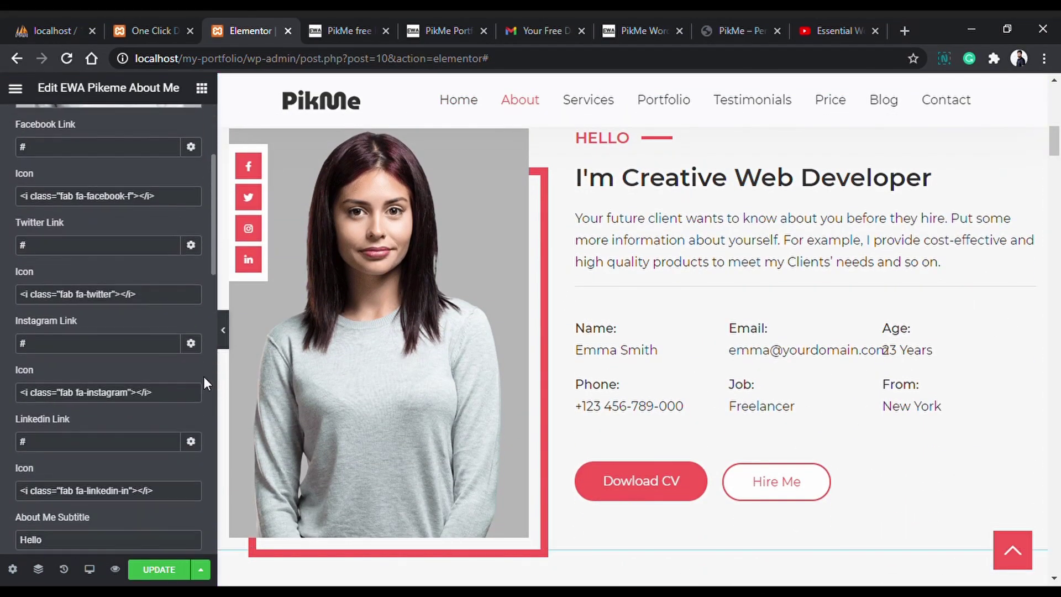
{"action": "scroll", "coordinate": [203, 378], "scroll_direction": "down", "scroll_amount": 5}
{"action": "scroll", "coordinate": [201, 382], "scroll_direction": "down", "scroll_amount": 1}
{"action": "scroll", "coordinate": [808, 305], "scroll_direction": "down", "scroll_amount": 5}
{"action": "scroll", "coordinate": [807, 304], "scroll_direction": "down", "scroll_amount": 10}
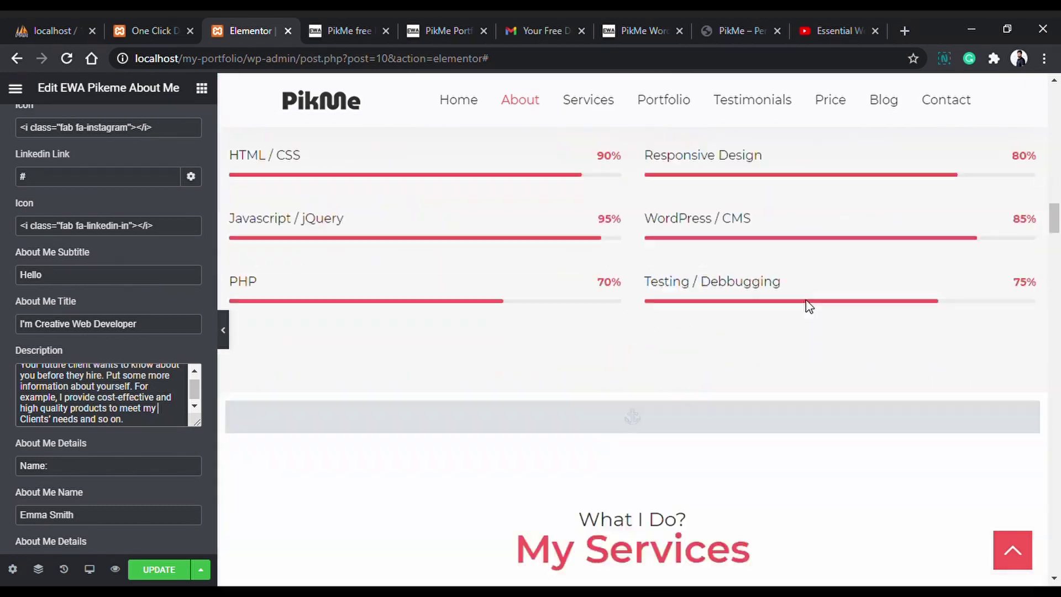
{"action": "scroll", "coordinate": [805, 303], "scroll_direction": "up", "scroll_amount": 3}
{"action": "left_click", "coordinate": [540, 379]}
Change the first skill from HTML / CSS at 90% to Photoshop at 100%
{"action": "left_click", "coordinate": [64, 235]}
{"action": "double_click", "coordinate": [40, 331]}
{"action": "type", "text": "100"}
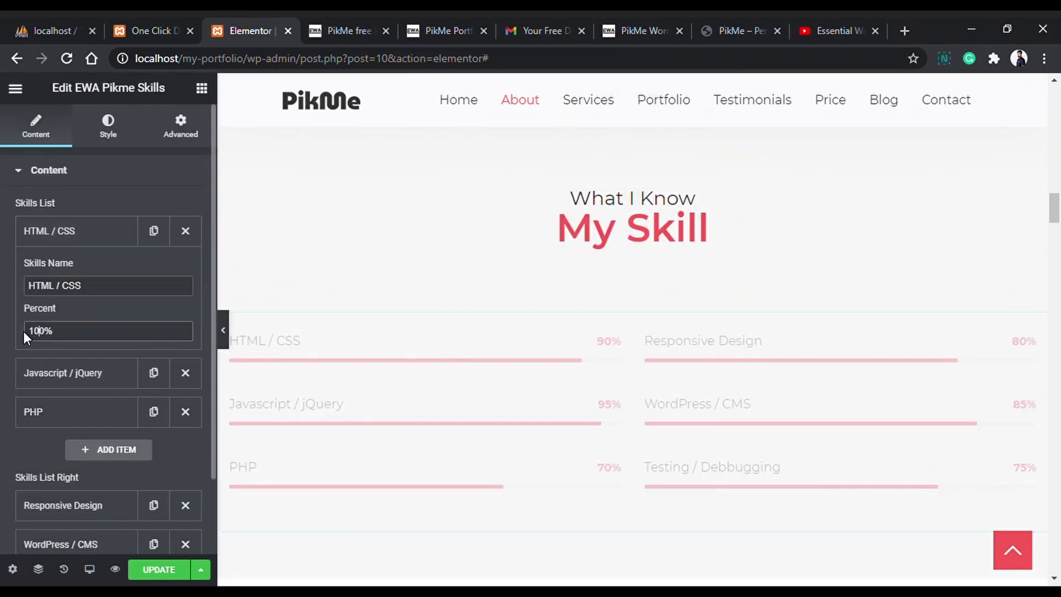
{"action": "key", "text": "shift+Tab"}
{"action": "type", "text": "Pj"}
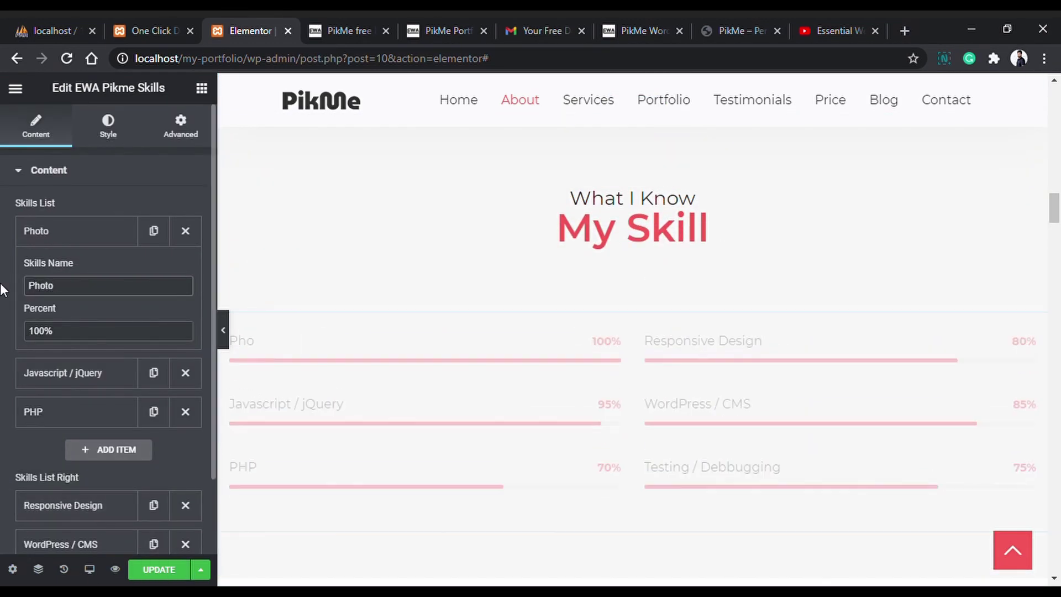
{"action": "type", "text": "shop"}
{"action": "scroll", "coordinate": [2, 284], "scroll_direction": "down", "scroll_amount": 2}
{"action": "scroll", "coordinate": [504, 422], "scroll_direction": "down", "scroll_amount": 1}
{"action": "scroll", "coordinate": [1025, 360], "scroll_direction": "down", "scroll_amount": 5}
{"action": "scroll", "coordinate": [1042, 382], "scroll_direction": "down", "scroll_amount": 2}
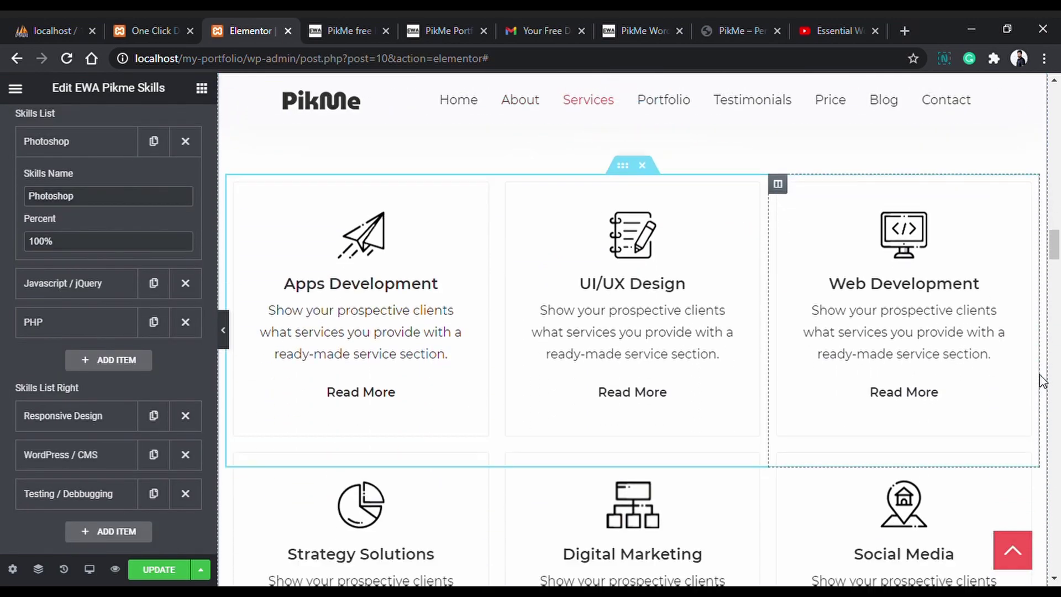
{"action": "scroll", "coordinate": [554, 367], "scroll_direction": "down", "scroll_amount": 3}
{"action": "scroll", "coordinate": [544, 319], "scroll_direction": "down", "scroll_amount": 4}
{"action": "scroll", "coordinate": [867, 341], "scroll_direction": "down", "scroll_amount": 4}
Save the page edits with UPDATE and preview the page at tablet width
{"action": "left_click", "coordinate": [884, 346]}
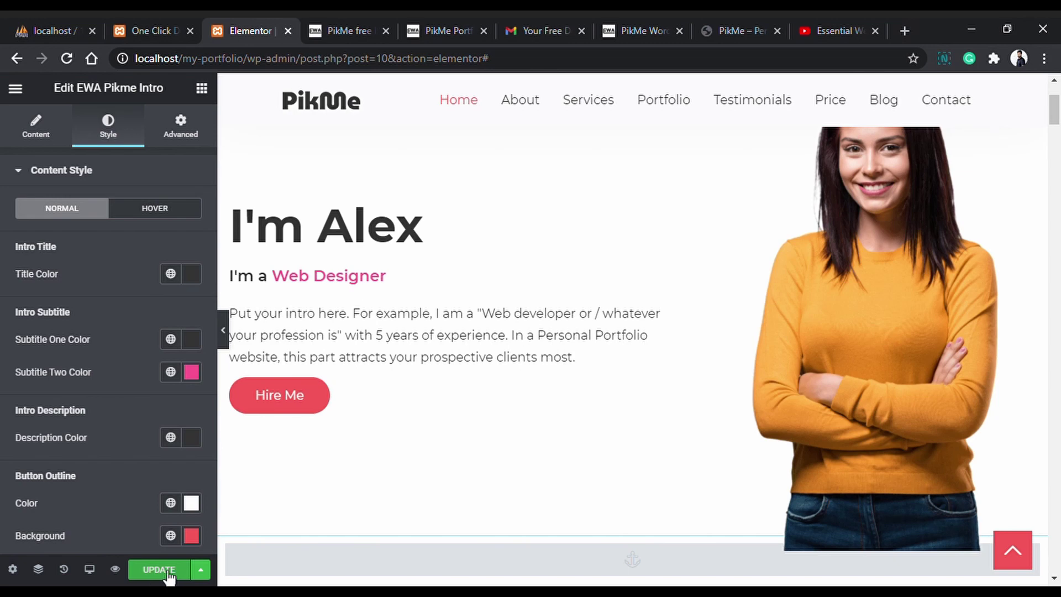
{"action": "left_click", "coordinate": [156, 575]}
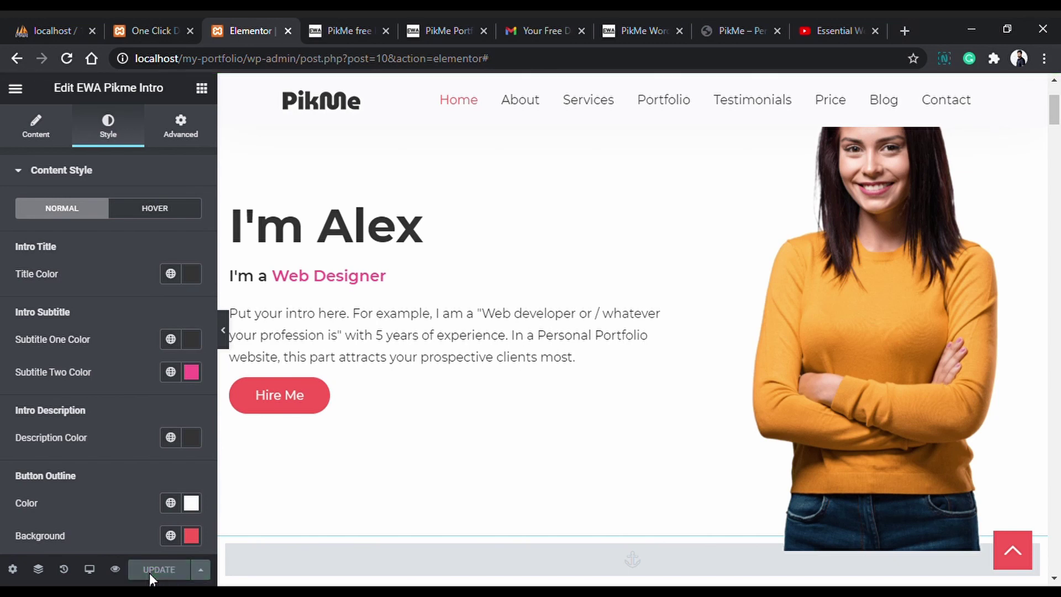
{"action": "left_click", "coordinate": [116, 502]}
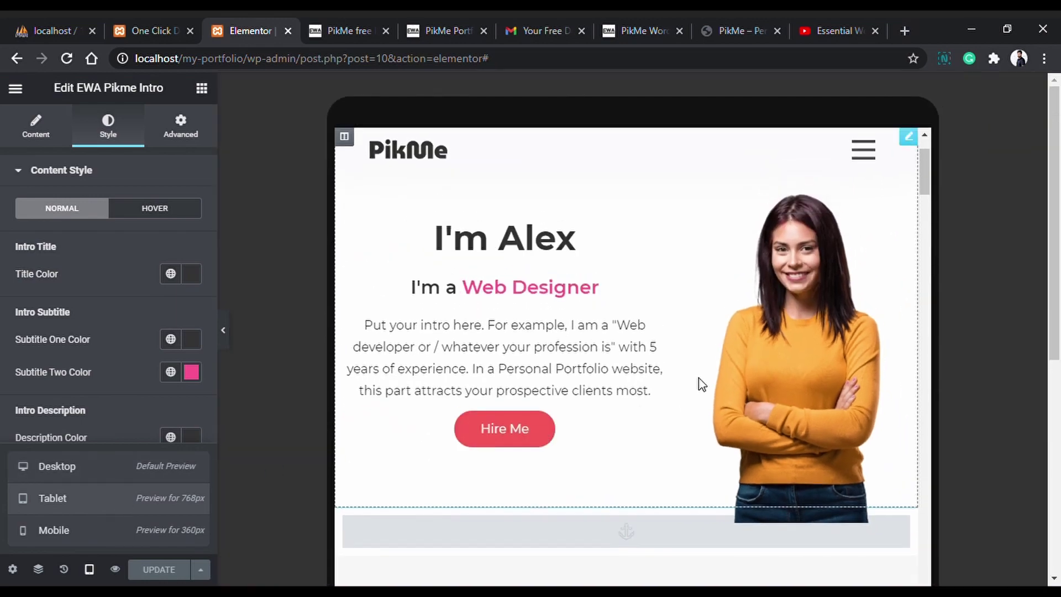
{"action": "scroll", "coordinate": [757, 339], "scroll_direction": "down", "scroll_amount": 5}
{"action": "scroll", "coordinate": [754, 339], "scroll_direction": "down", "scroll_amount": 5}
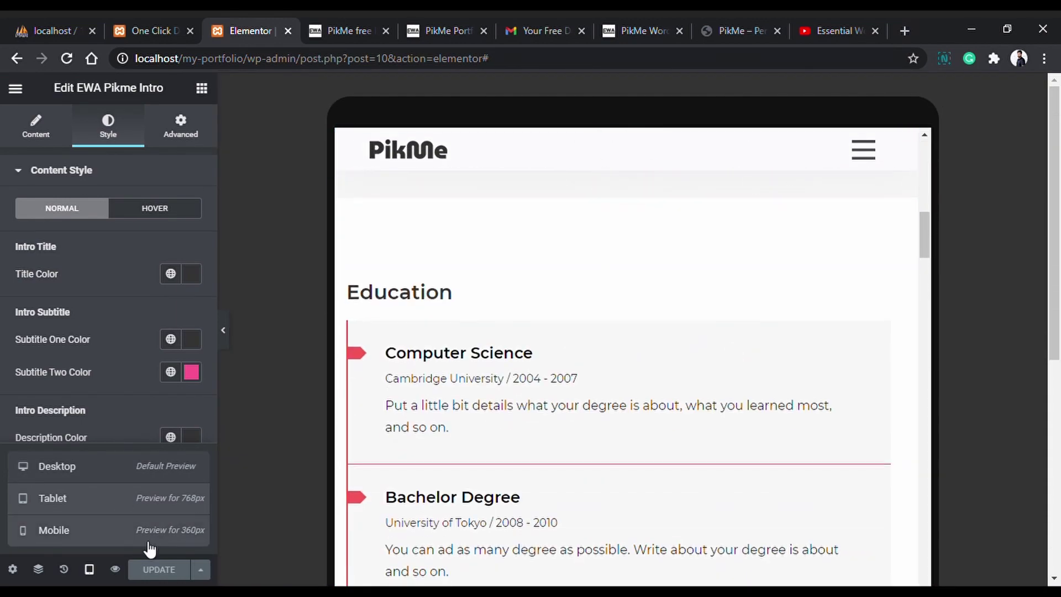
Preview the page at mobile width, then return the canvas to desktop
{"action": "left_click", "coordinate": [95, 575]}
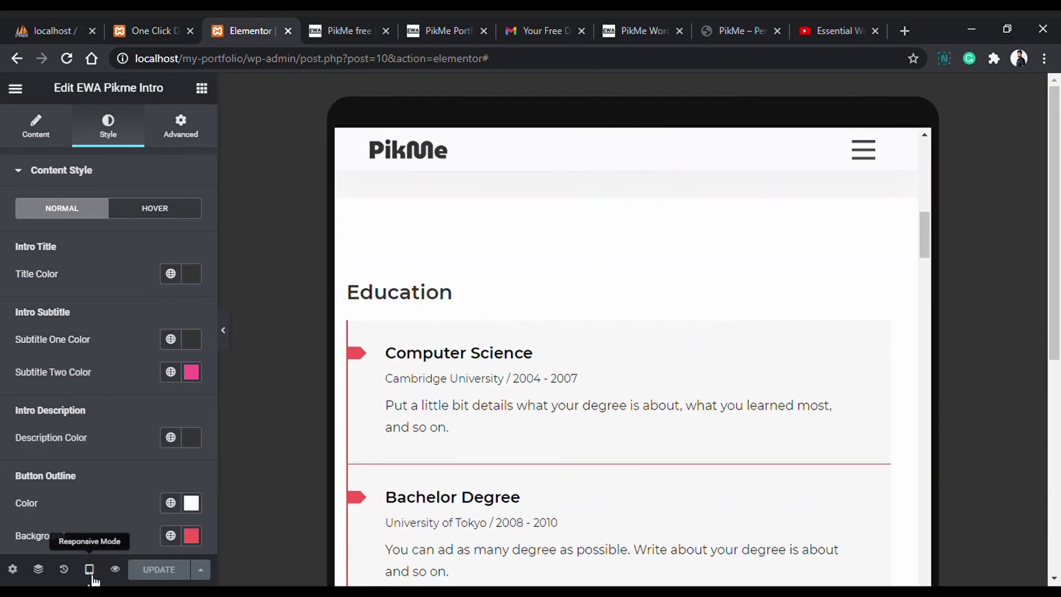
{"action": "left_click", "coordinate": [89, 572]}
{"action": "left_click", "coordinate": [117, 536]}
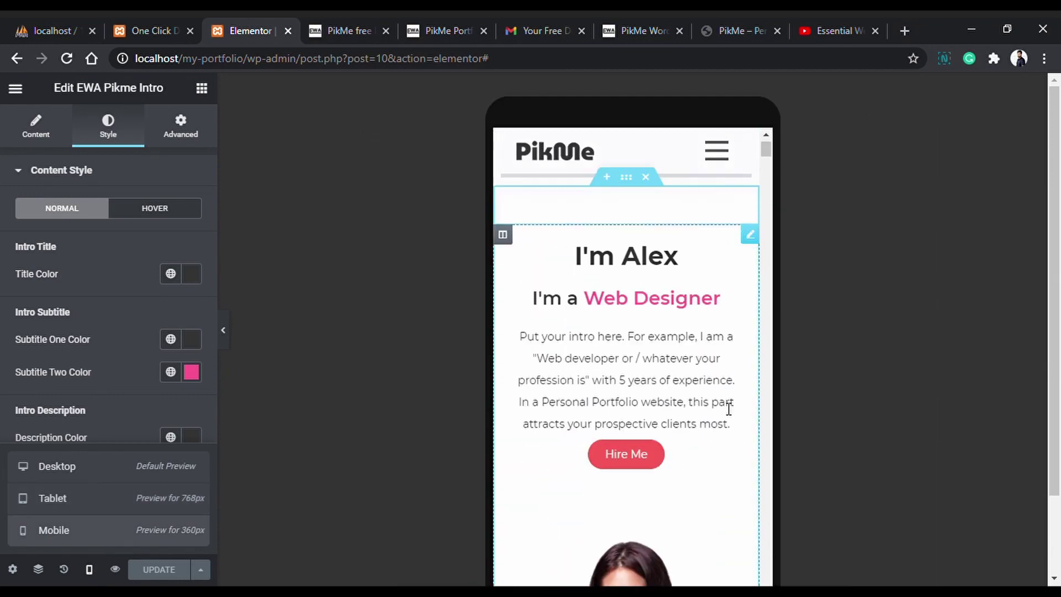
{"action": "left_click", "coordinate": [55, 465]}
Open the live page preview in a new tab and scroll to the About section
{"action": "left_click", "coordinate": [124, 575]}
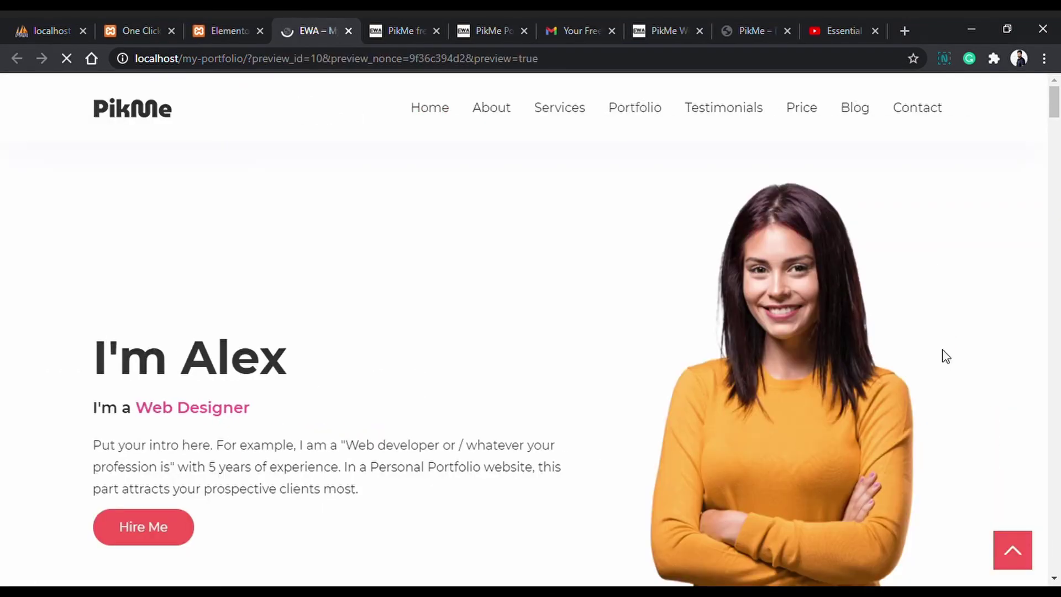
{"action": "scroll", "coordinate": [946, 357], "scroll_direction": "down", "scroll_amount": 5}
{"action": "scroll", "coordinate": [946, 357], "scroll_direction": "down", "scroll_amount": 2}
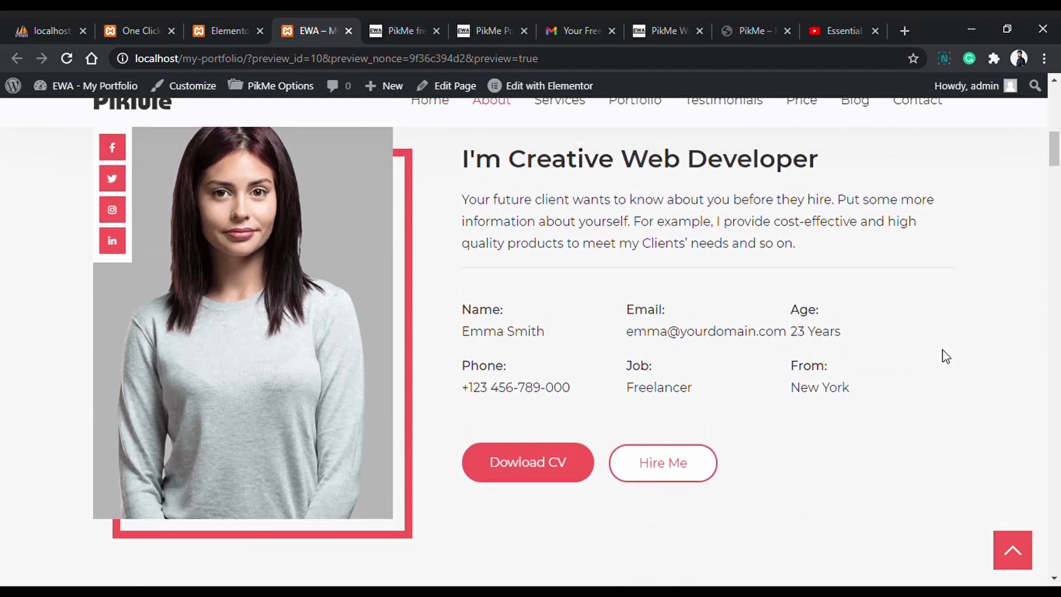